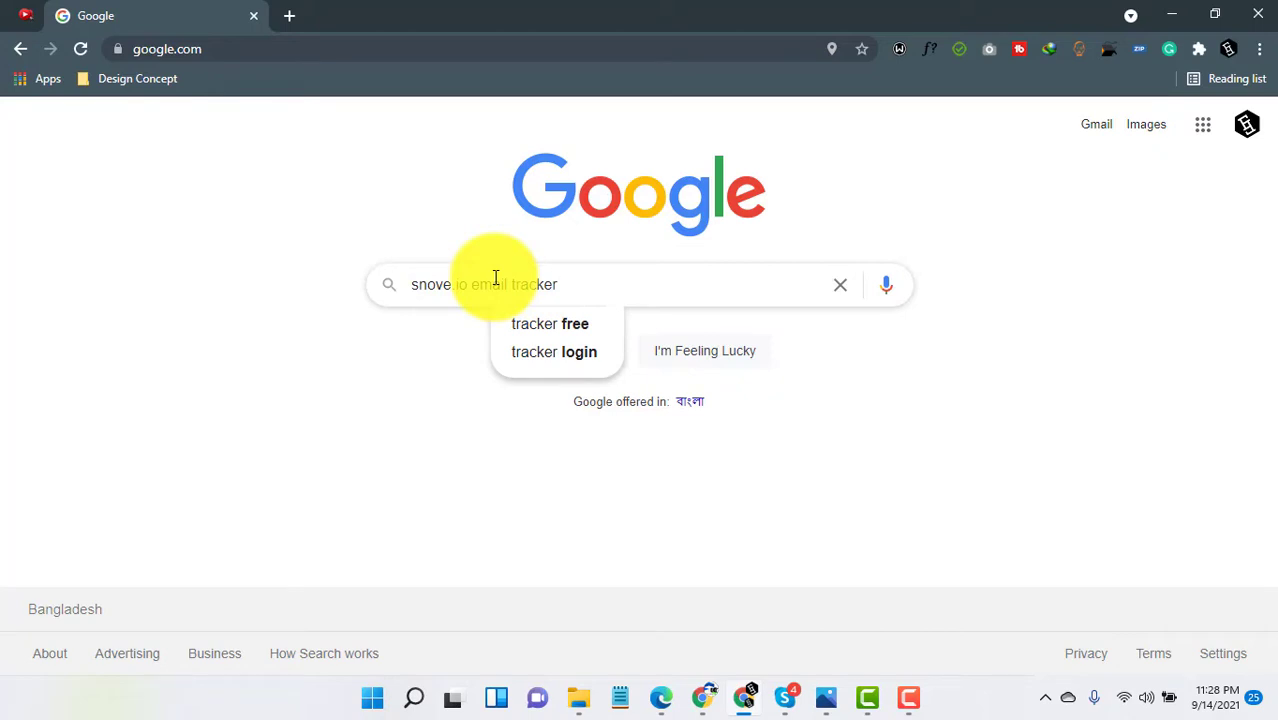
Step: Search Google for "snove.io email tracker chrome" and open Snov.io's Free Email Tracker for Gmail result
{"action": "type", "text": "hrome"}
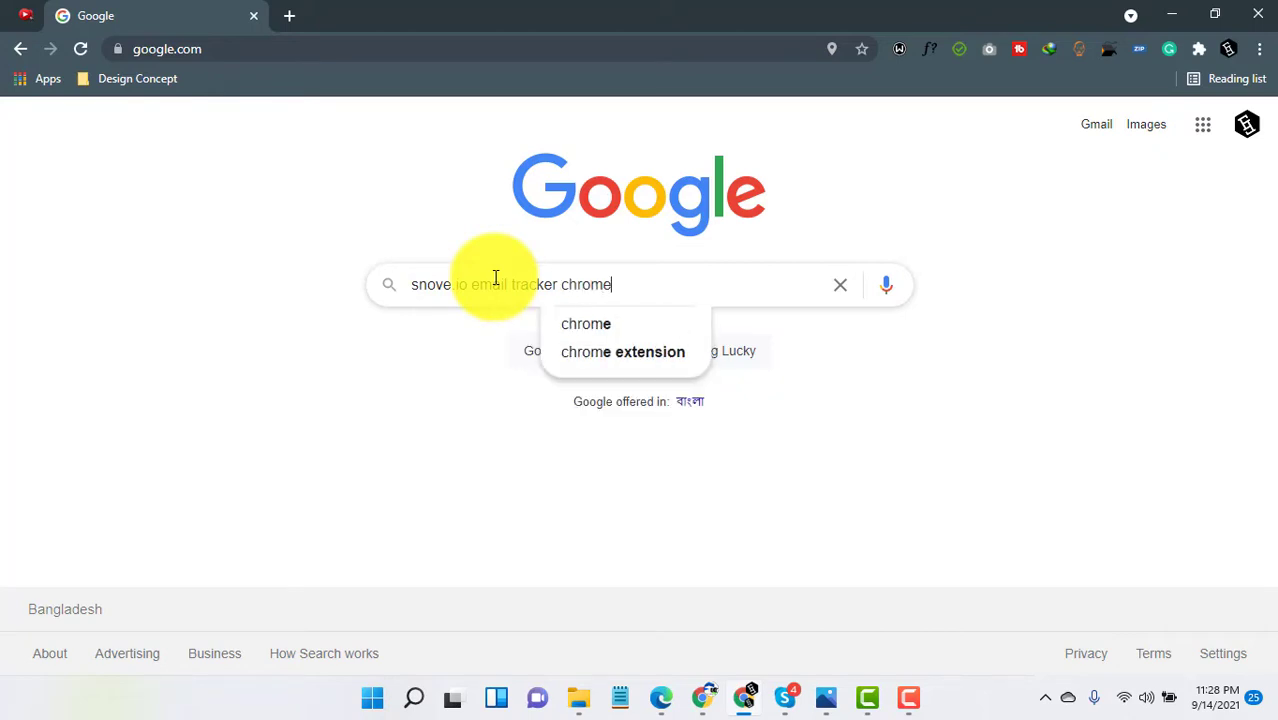
{"action": "key", "text": "Return"}
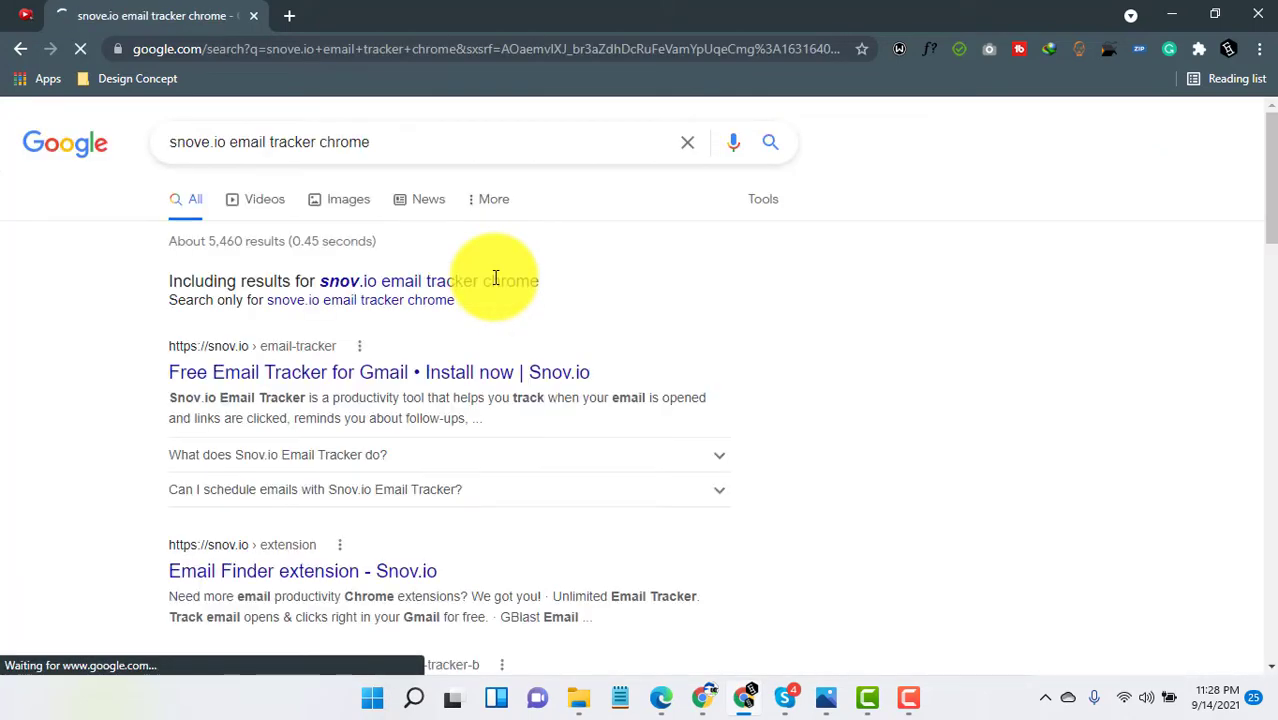
{"action": "left_click", "coordinate": [266, 381]}
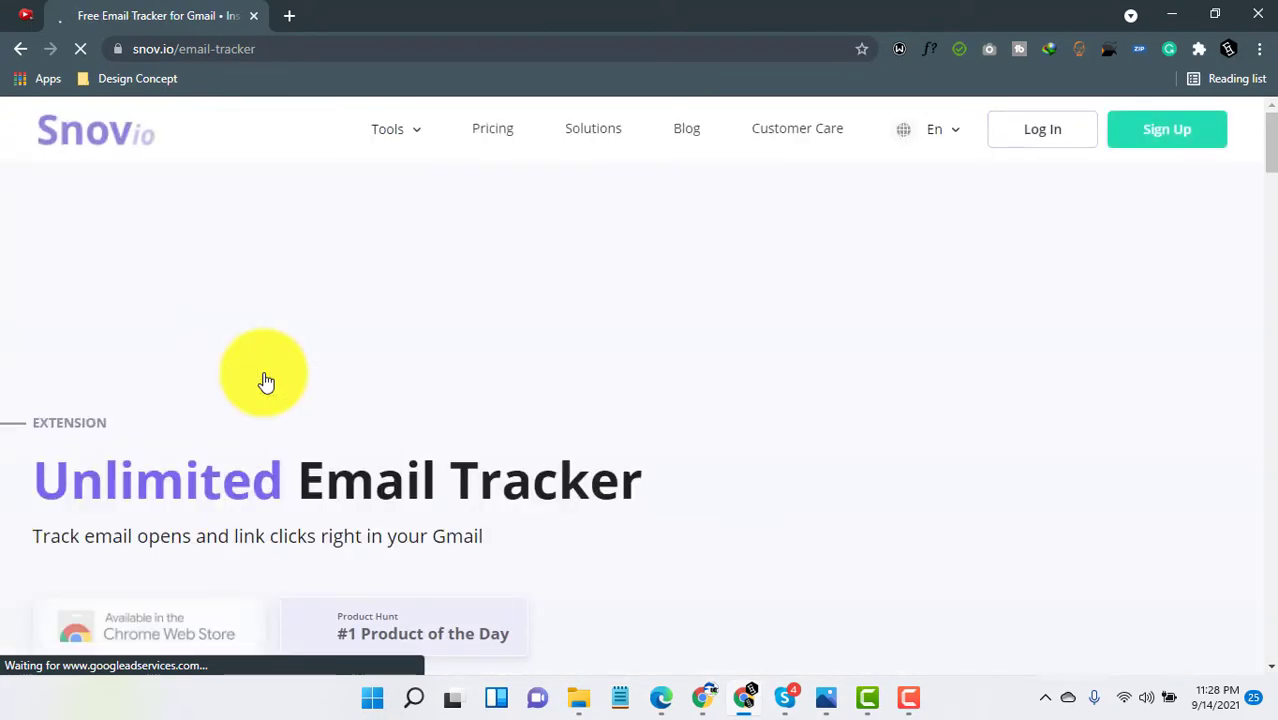
Step: Go to the tracker's Chrome Web Store listing and install the Unlimited Email Tracker by Snov.io extension
{"action": "scroll", "coordinate": [390, 410], "scroll_direction": "down", "scroll_amount": 2}
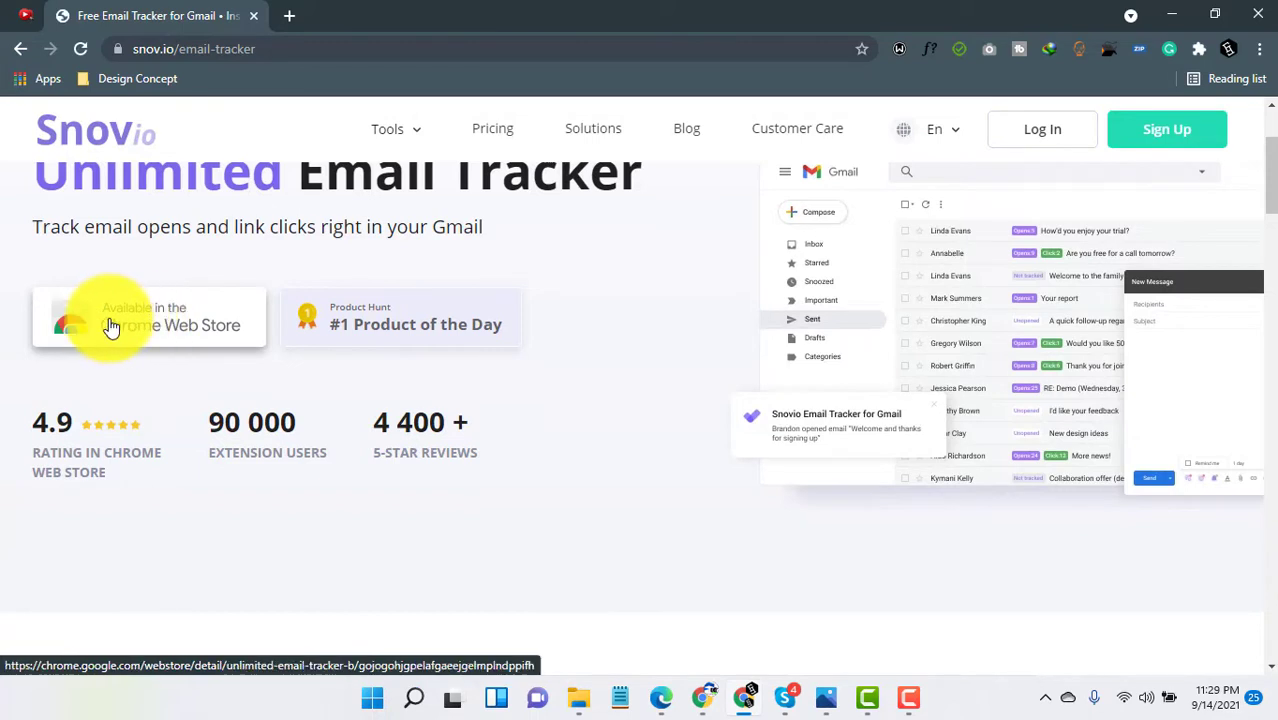
{"action": "left_click", "coordinate": [178, 333]}
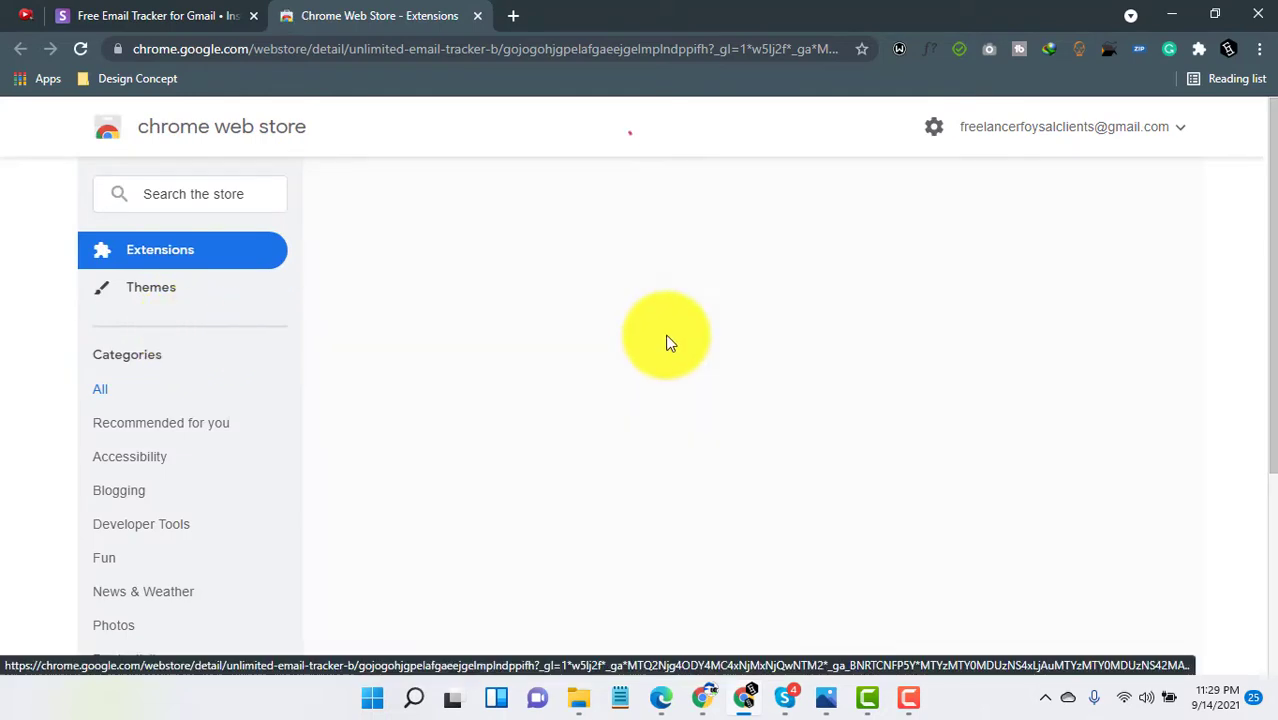
{"action": "mouse_move", "coordinate": [659, 697]}
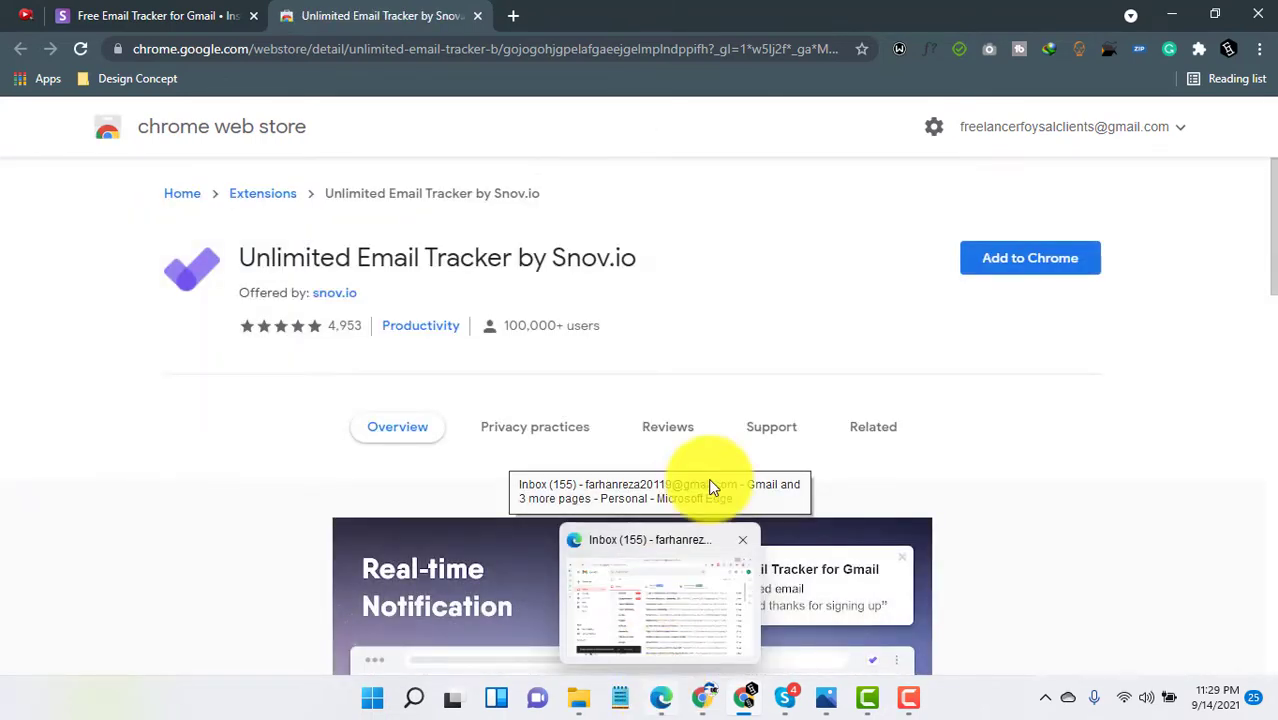
{"action": "left_click", "coordinate": [1040, 262]}
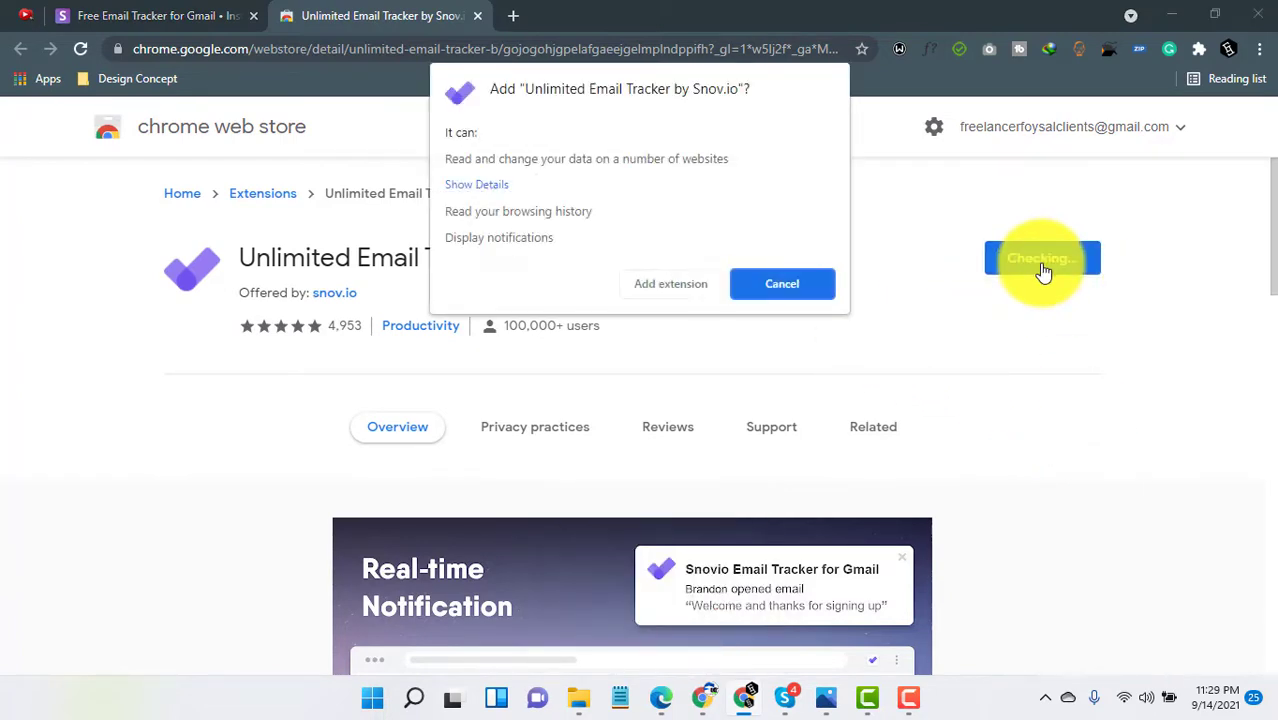
{"action": "left_click", "coordinate": [669, 289]}
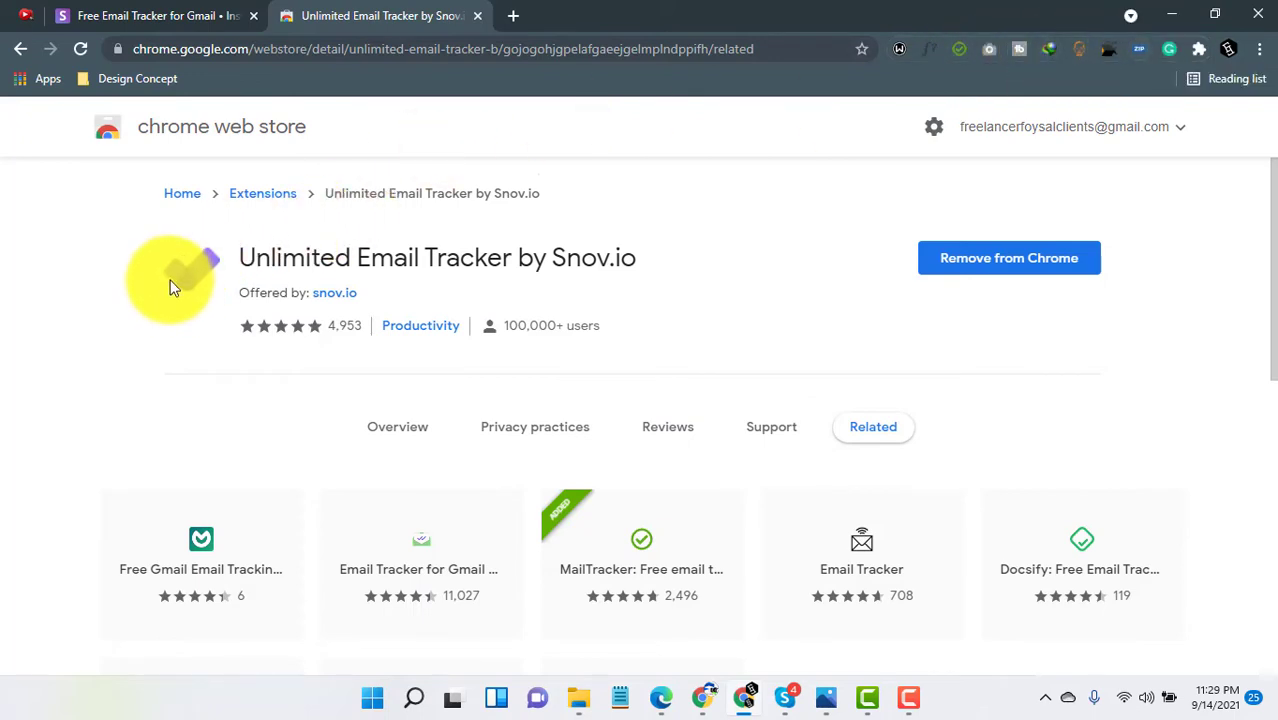
Step: Pin Unlimited Email Tracker by Snov.io ahead of the other pinned extensions and show its tracking settings
{"action": "left_click", "coordinate": [1198, 54]}
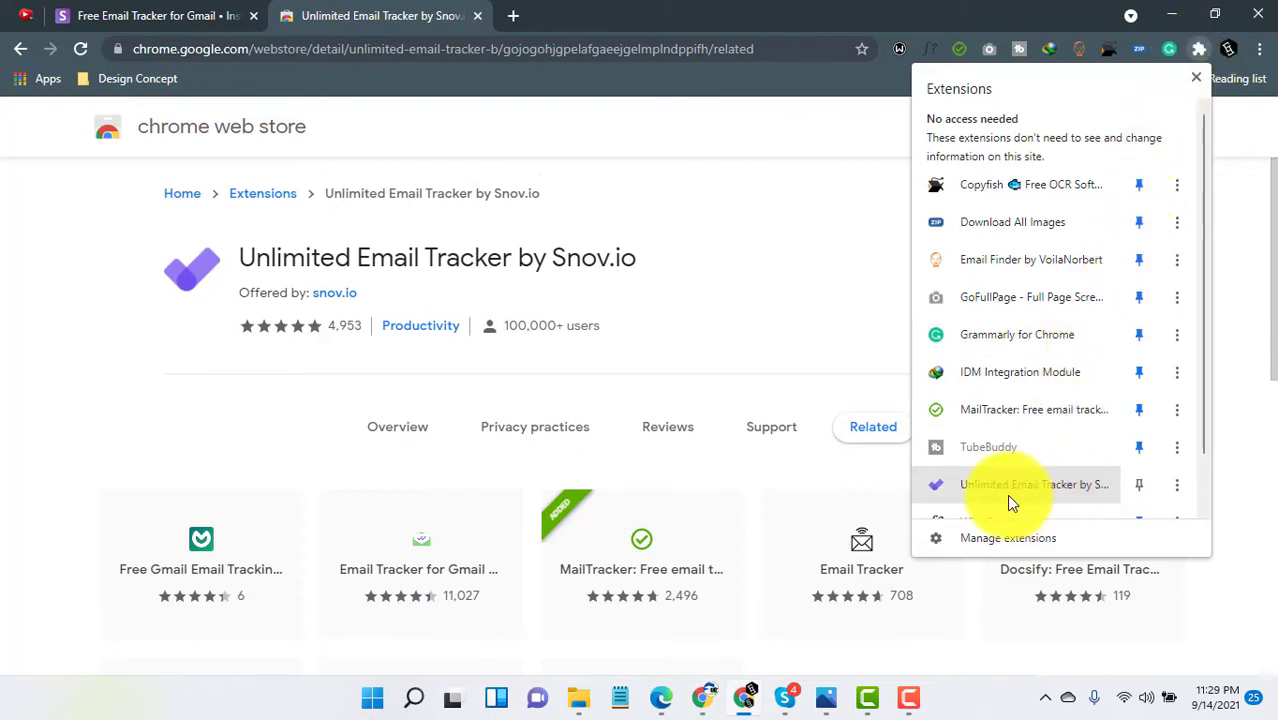
{"action": "left_click", "coordinate": [1138, 484]}
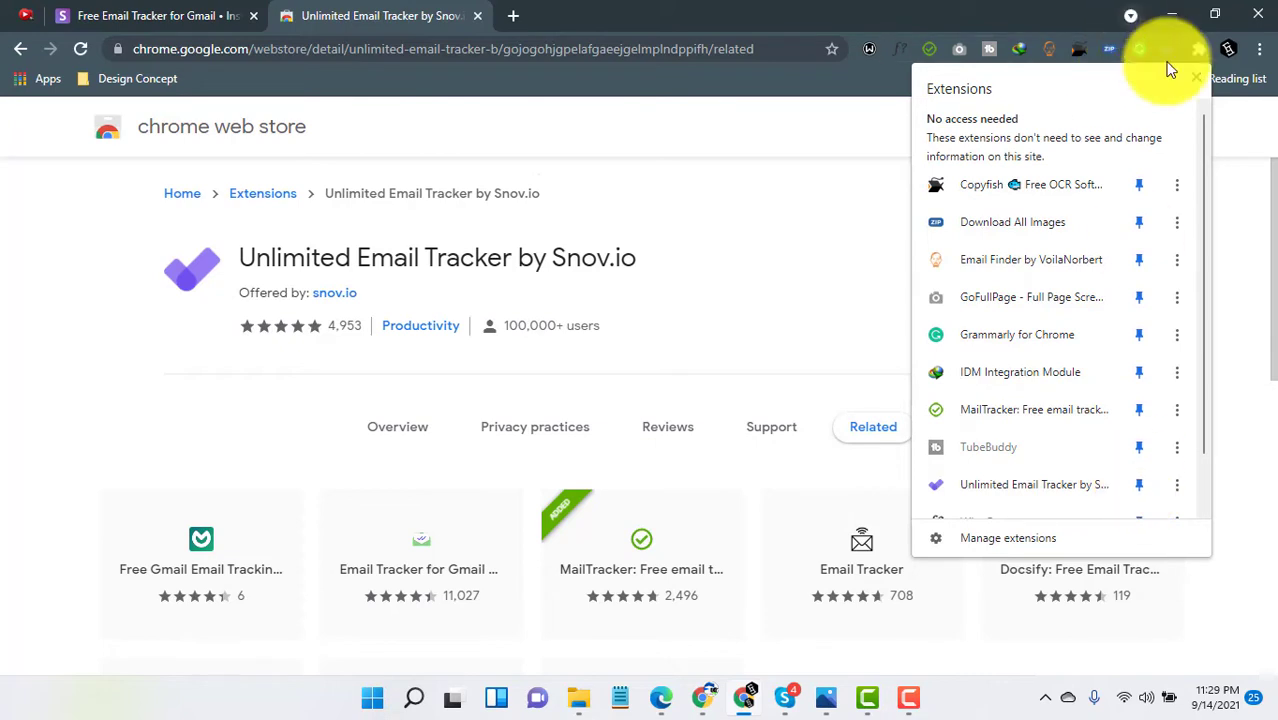
{"action": "left_click", "coordinate": [1172, 57]}
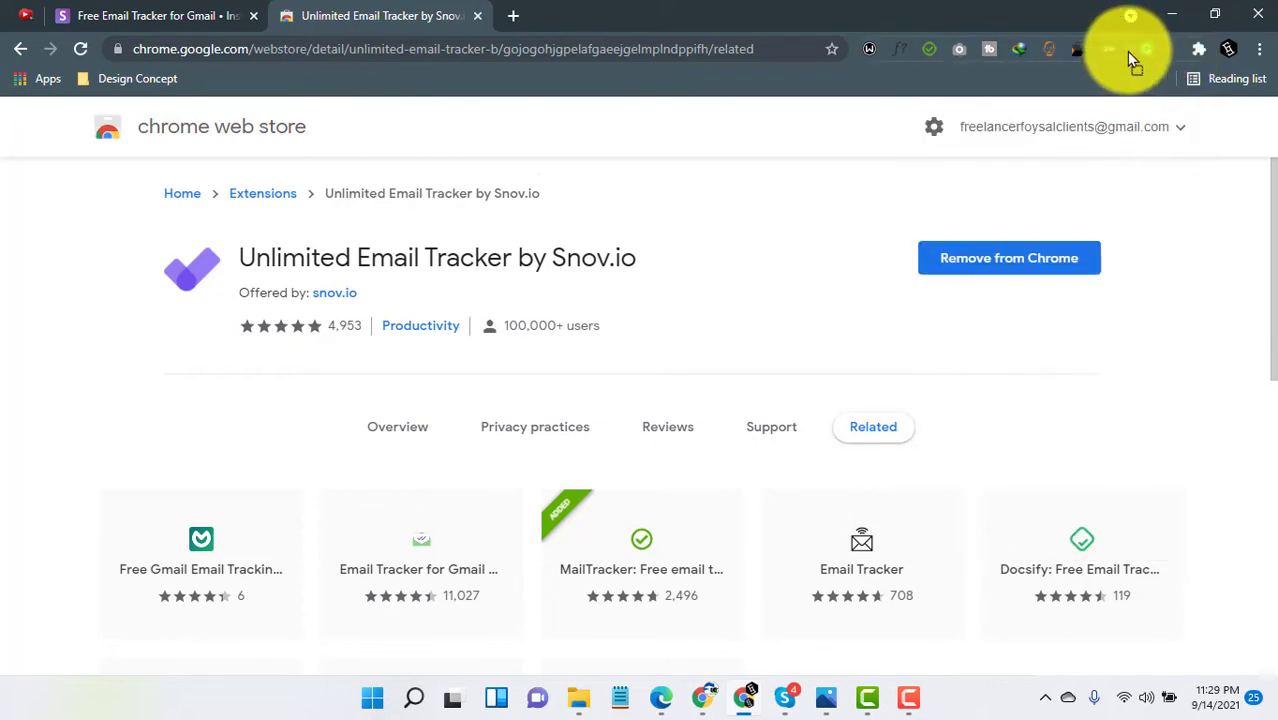
{"action": "left_click_drag", "start_coordinate": [1043, 53], "coordinate": [870, 48]}
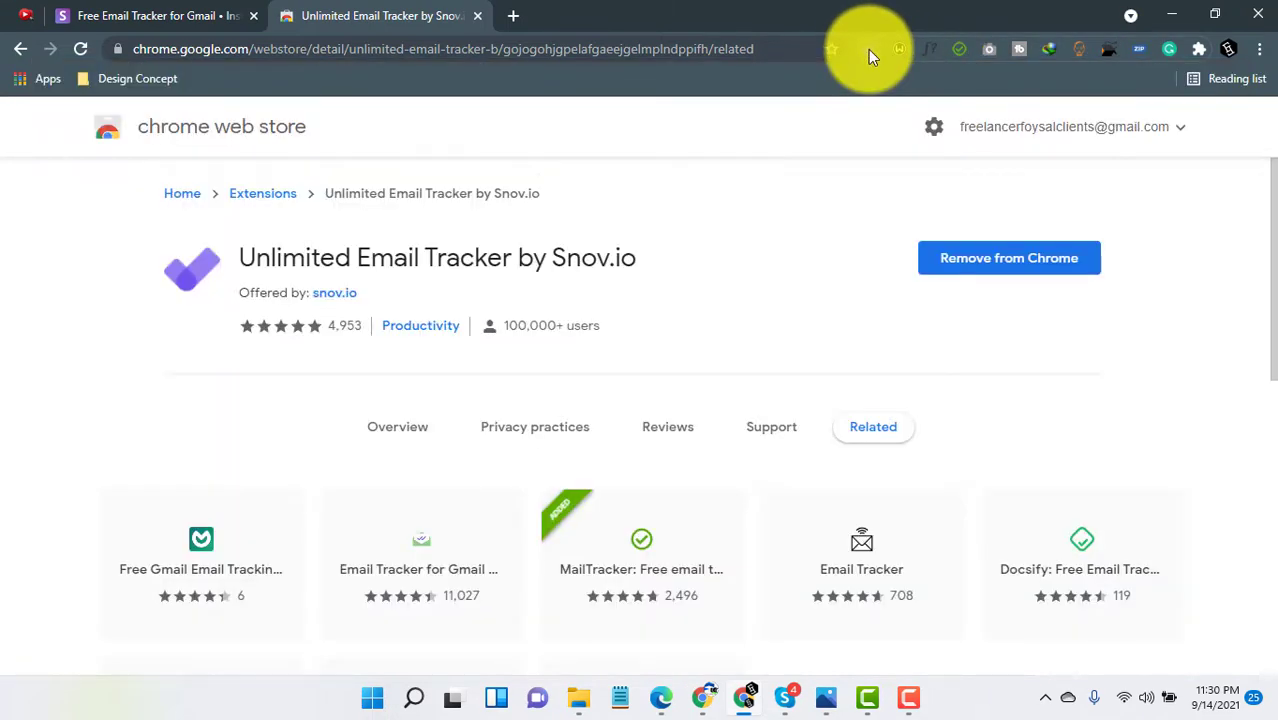
{"action": "left_click", "coordinate": [868, 49]}
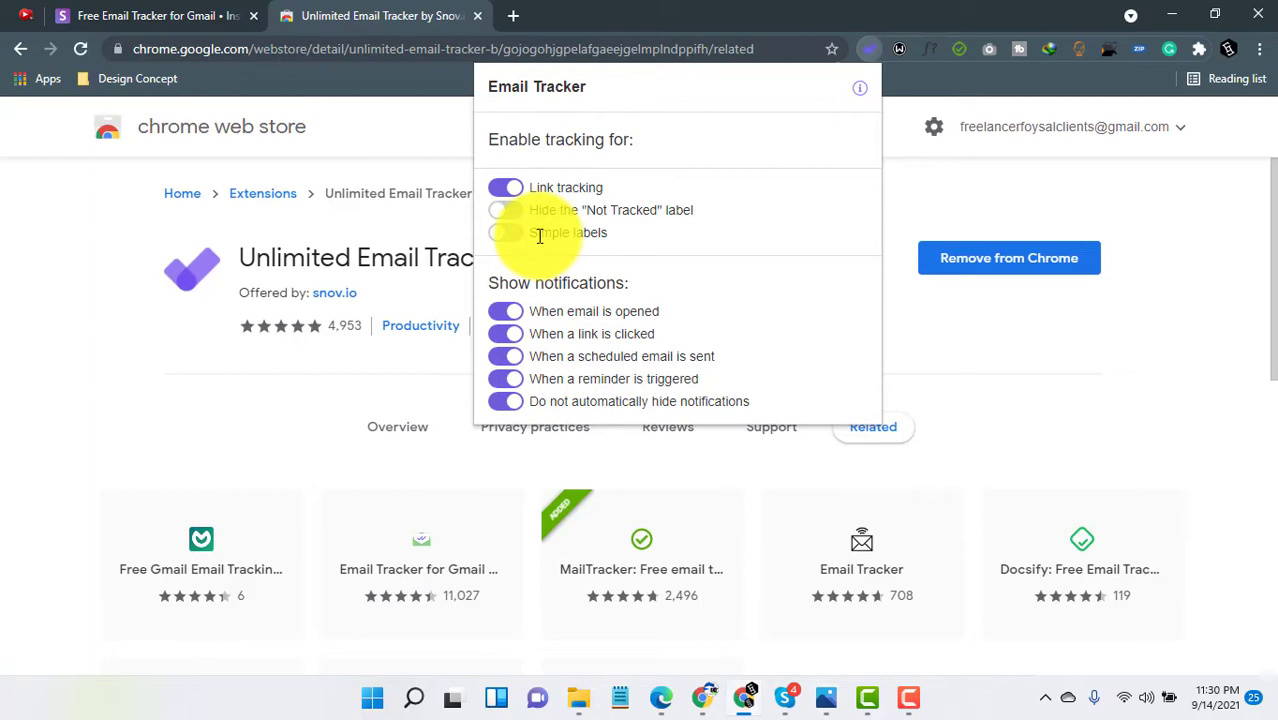
Step: Load gmail.com in a new browser tab
{"action": "left_click", "coordinate": [513, 16]}
{"action": "left_click", "coordinate": [511, 48]}
{"action": "type", "text": "g"}
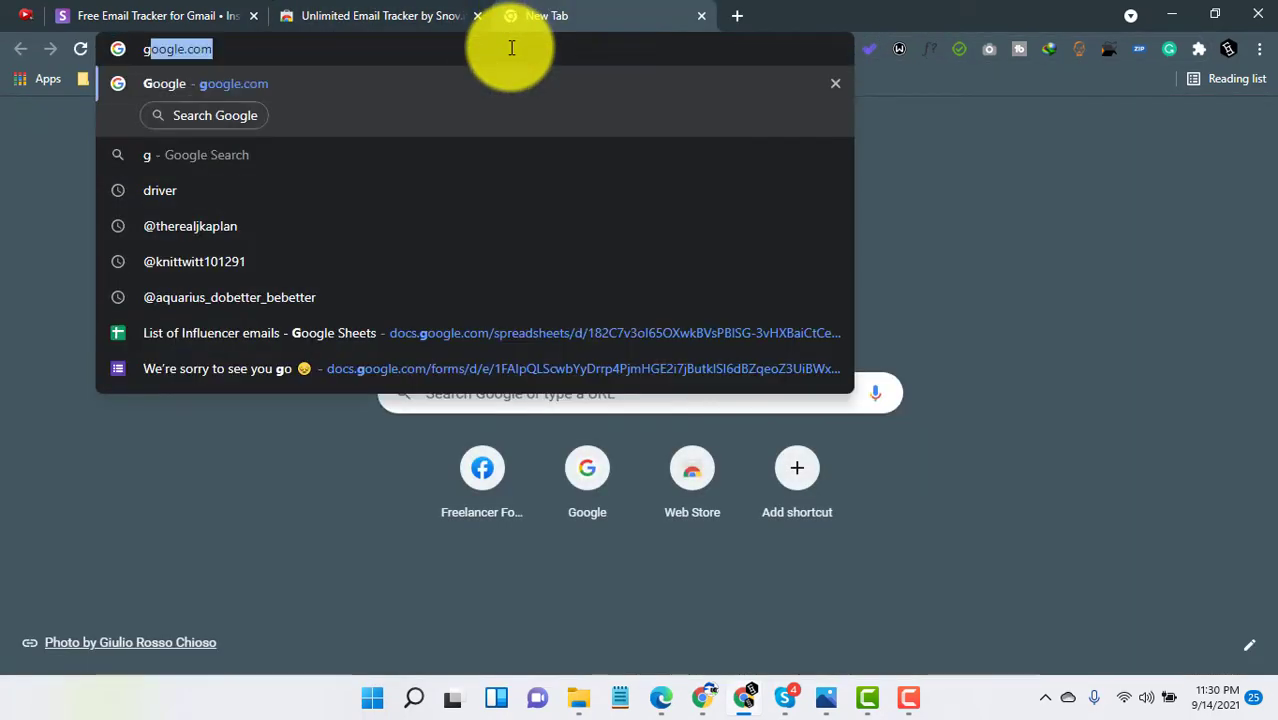
{"action": "type", "text": "mail.com"}
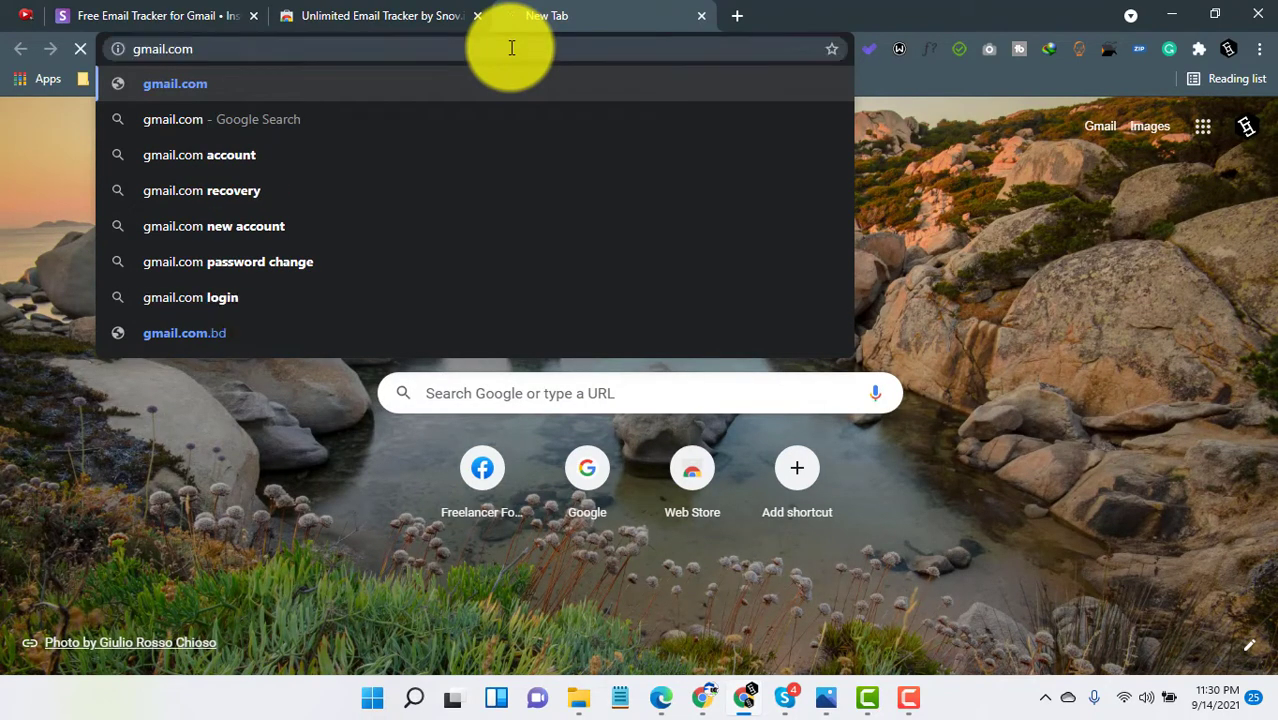
{"action": "key", "text": "Return"}
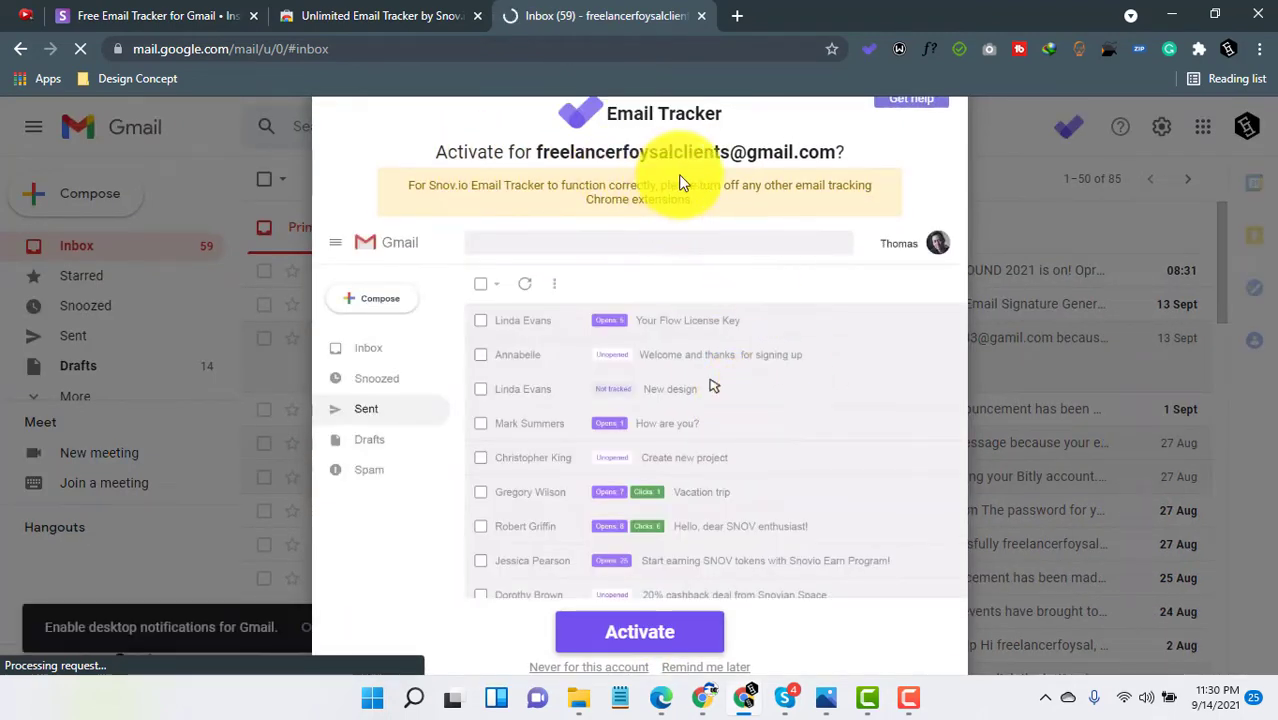
Step: Activate Email Tracker for the Gmail account, reload the site, and close the prefilled welcome message
{"action": "left_click", "coordinate": [637, 634]}
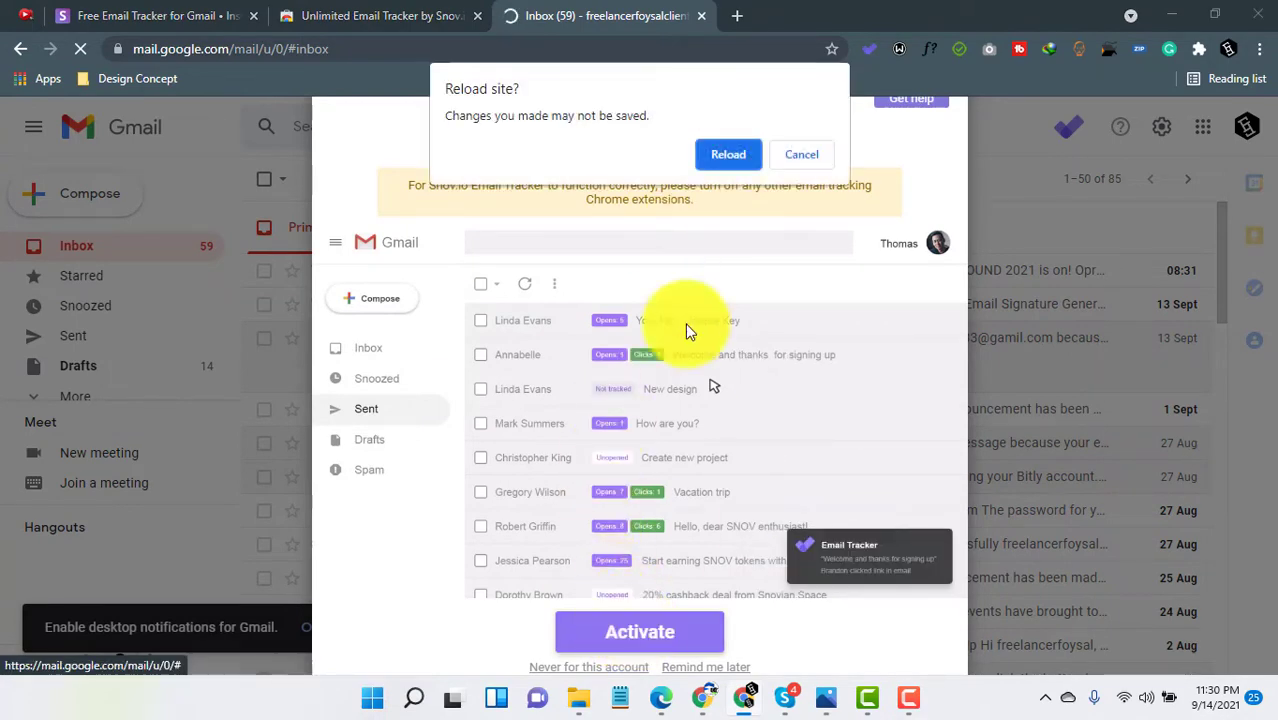
{"action": "left_click", "coordinate": [718, 165]}
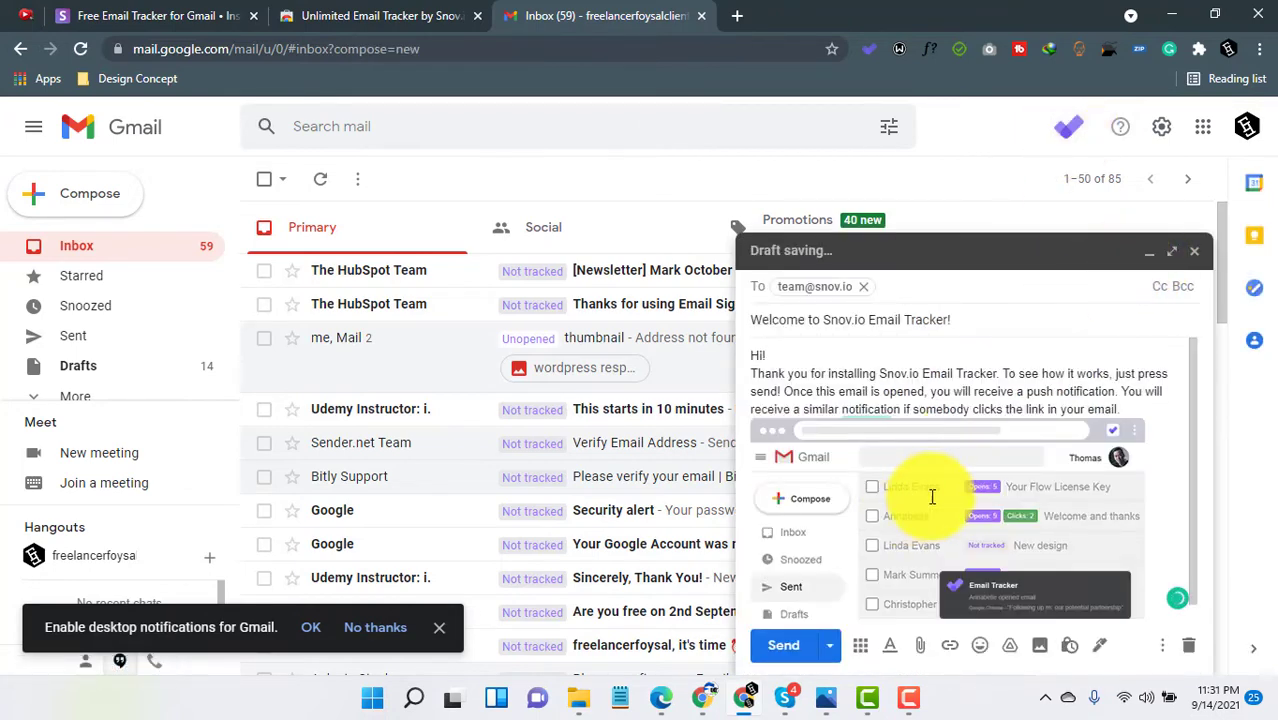
{"action": "left_click", "coordinate": [1194, 254]}
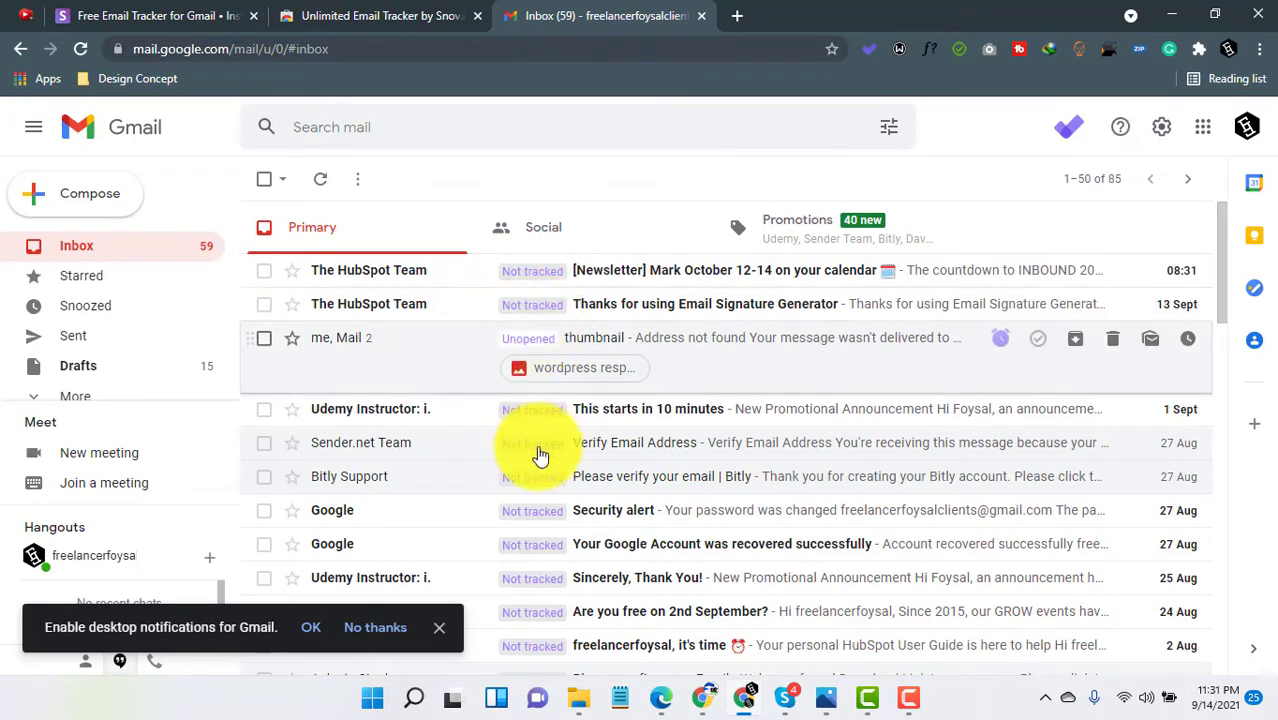
Step: Look over the messages in the Sent folder and return to the inbox
{"action": "left_click", "coordinate": [88, 346]}
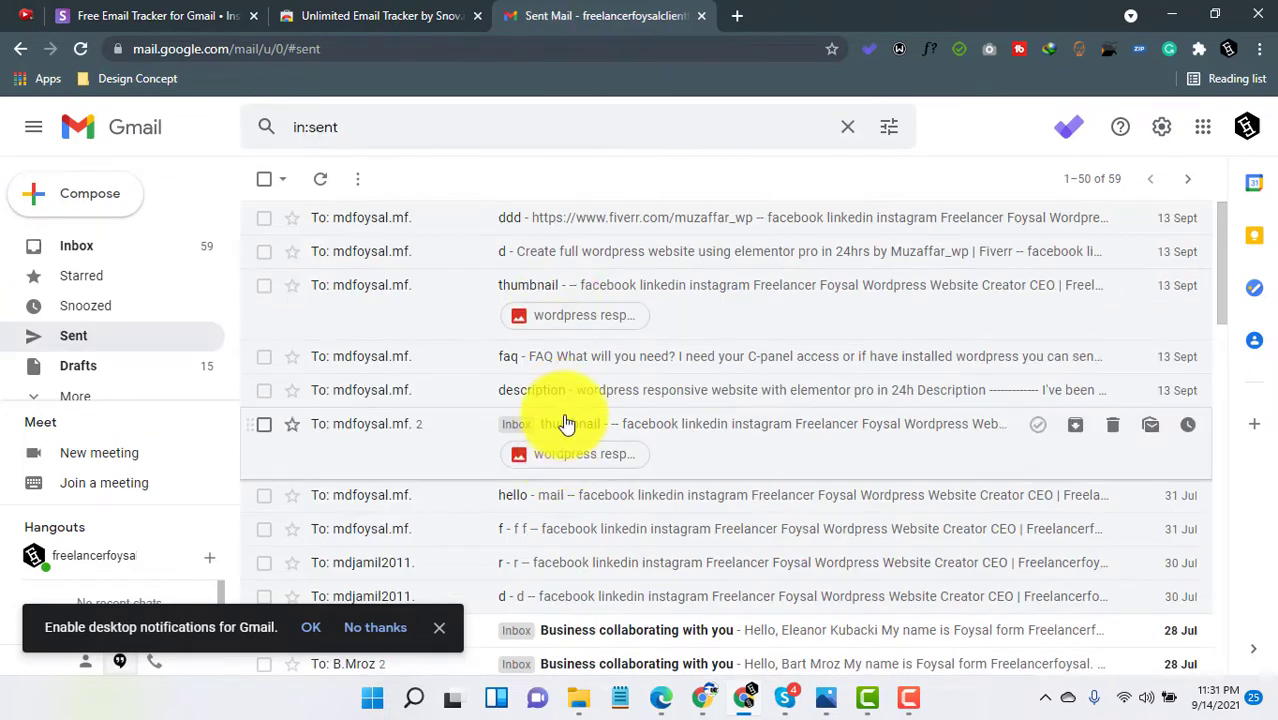
{"action": "left_click", "coordinate": [101, 255]}
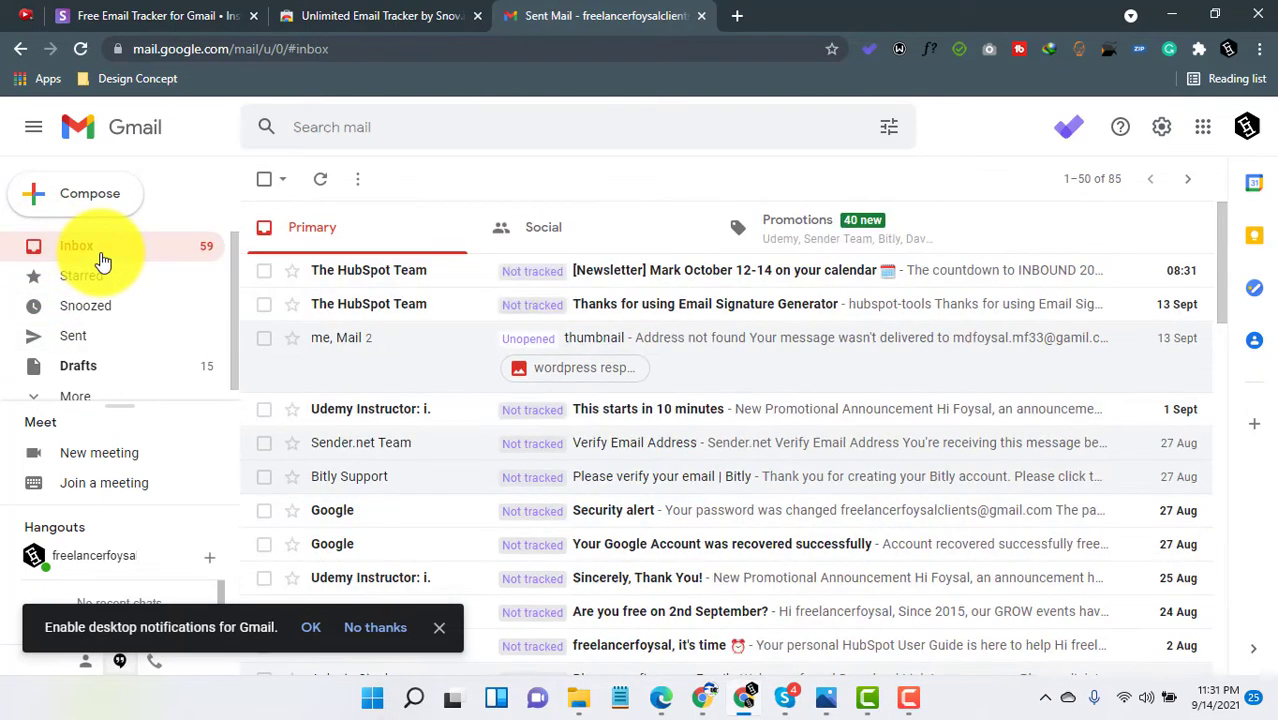
Step: Compose a new message addressed to the second Gmail account, copying its e-mail address from the account details in Microsoft Edge
{"action": "left_click", "coordinate": [101, 207]}
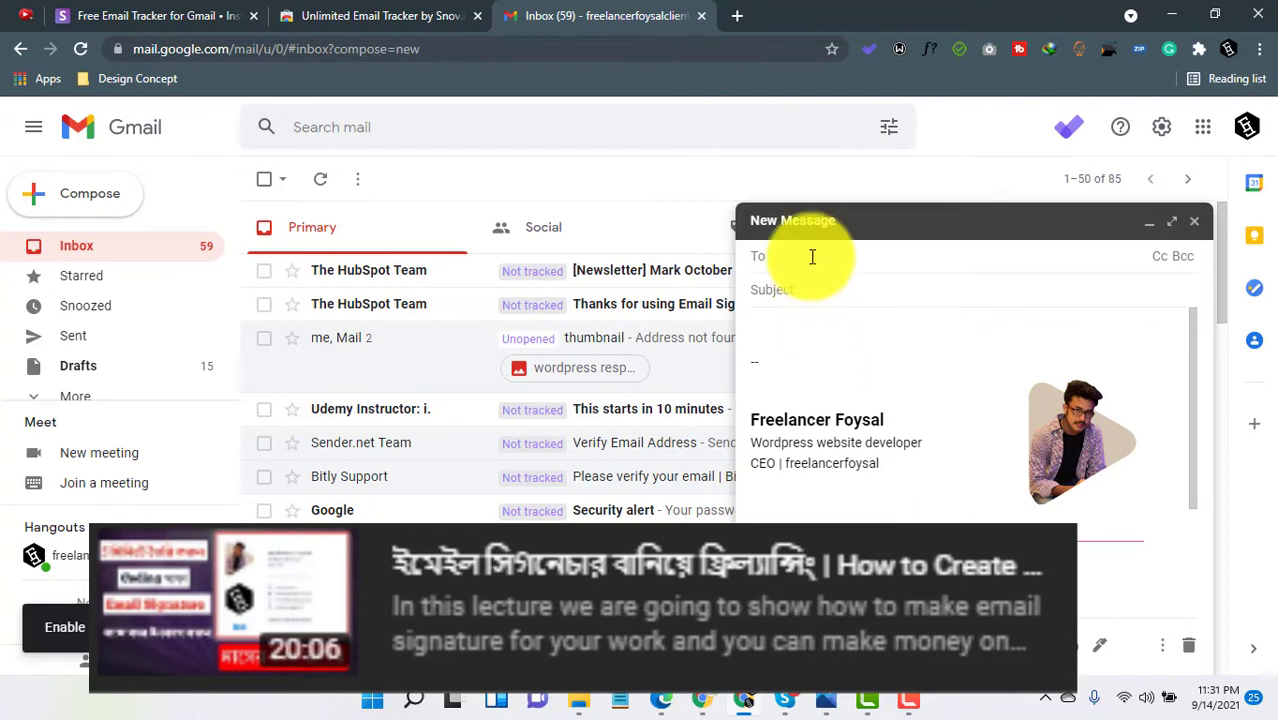
{"action": "left_click", "coordinate": [702, 700]}
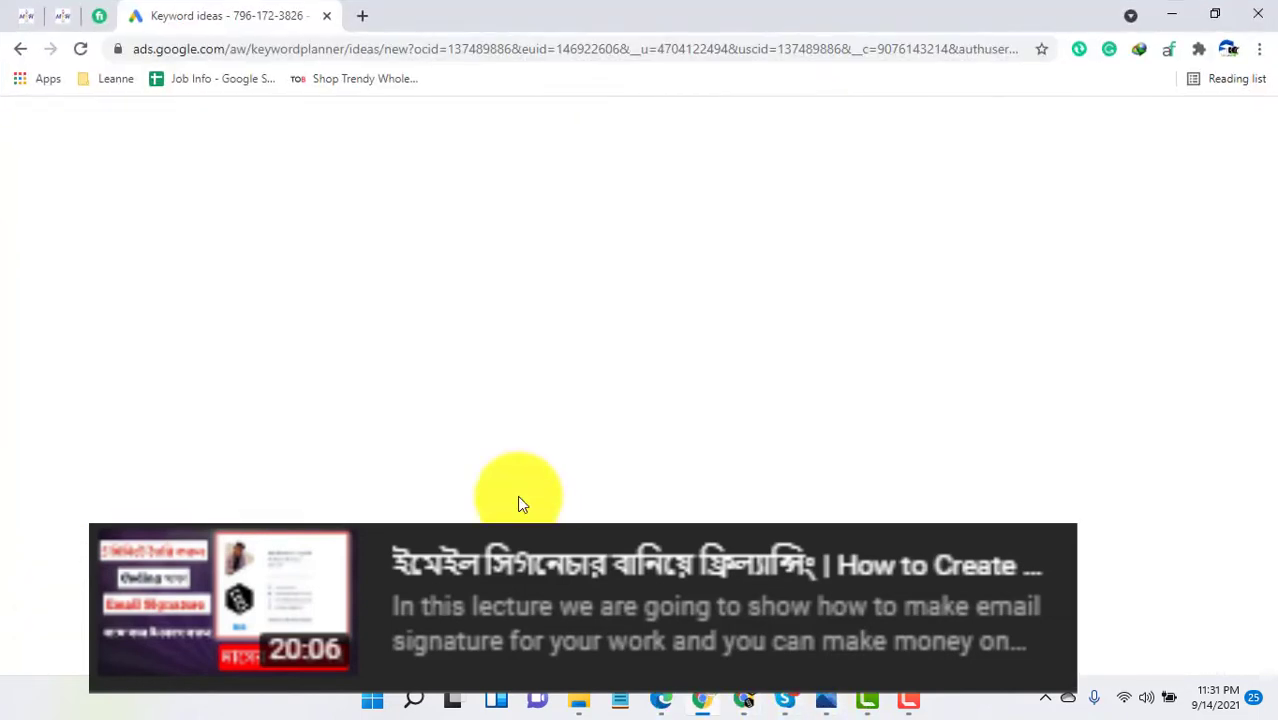
{"action": "left_click", "coordinate": [695, 703]}
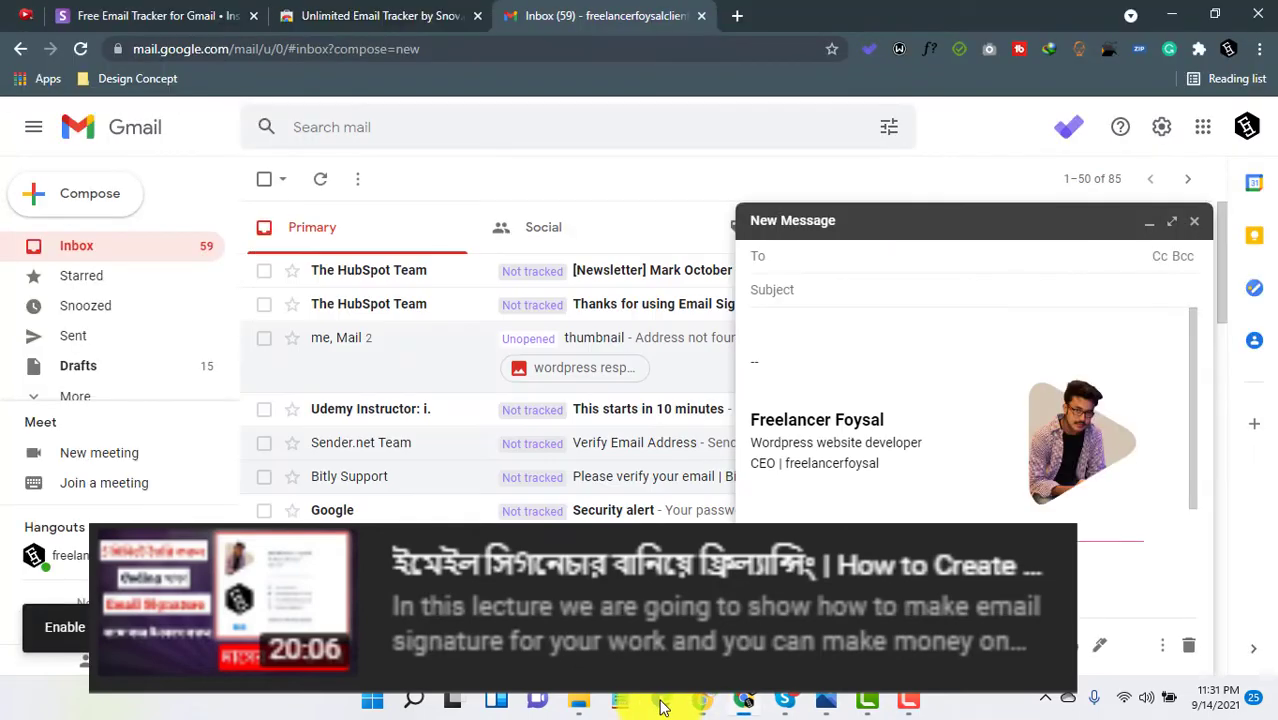
{"action": "left_click", "coordinate": [661, 702]}
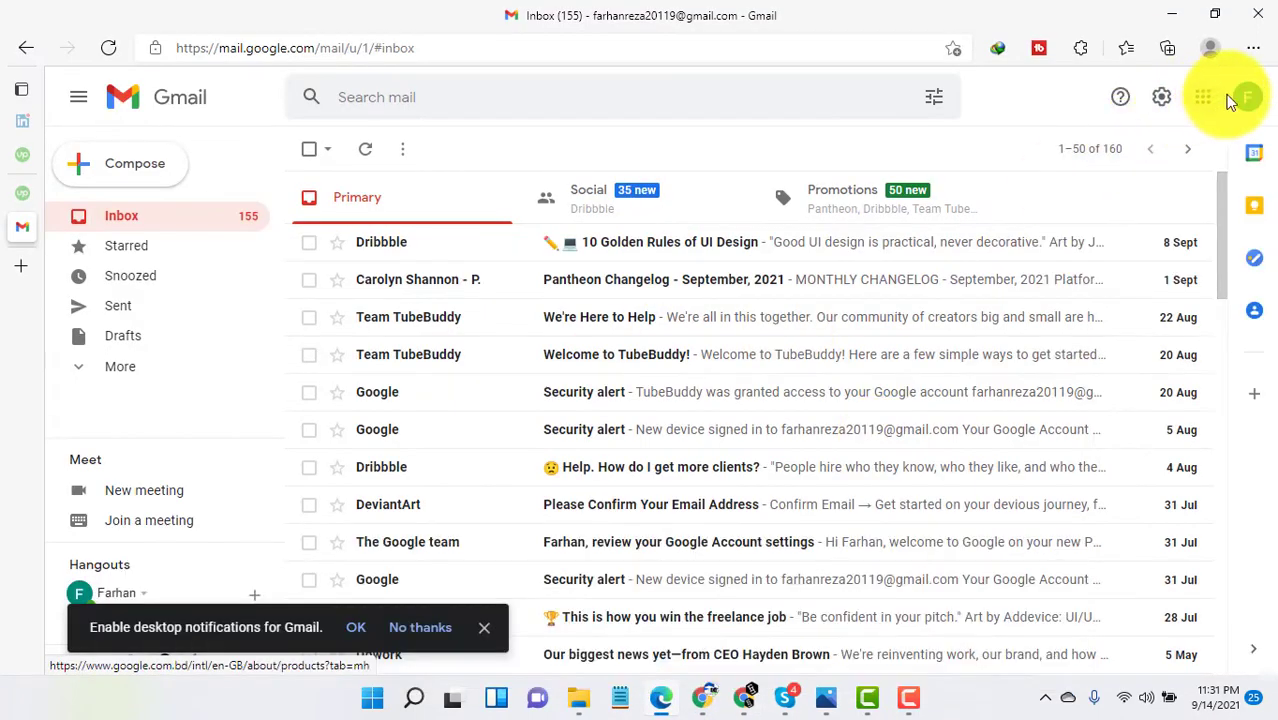
{"action": "left_click", "coordinate": [1248, 98]}
{"action": "triple_click", "coordinate": [1129, 262]}
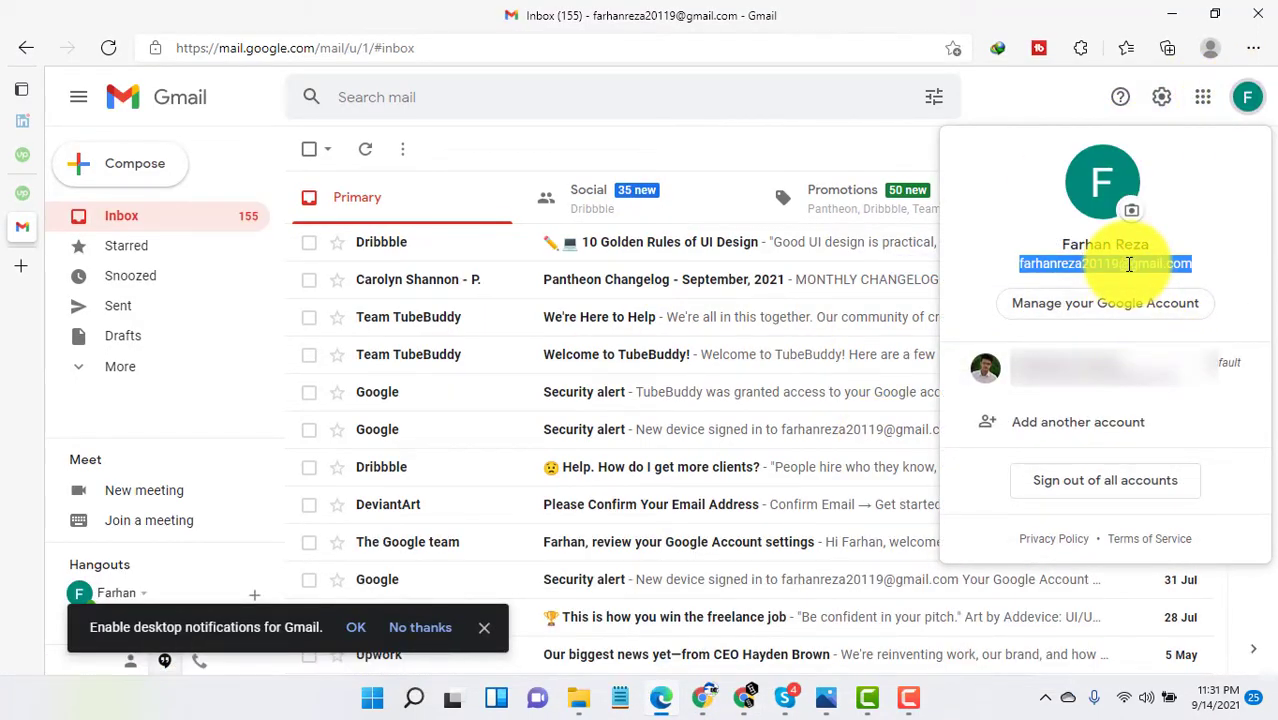
{"action": "right_click", "coordinate": [1128, 264]}
{"action": "left_click", "coordinate": [1127, 284]}
{"action": "left_click", "coordinate": [1171, 14]}
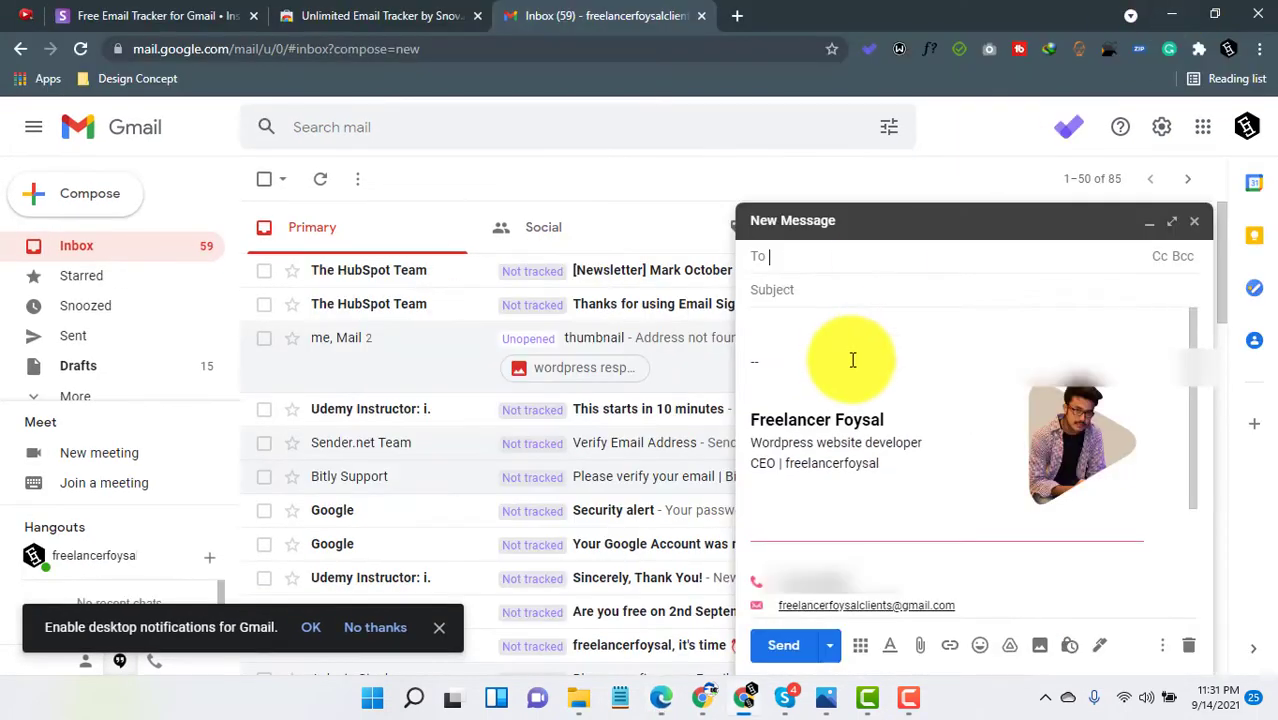
{"action": "key", "text": "ctrl+v"}
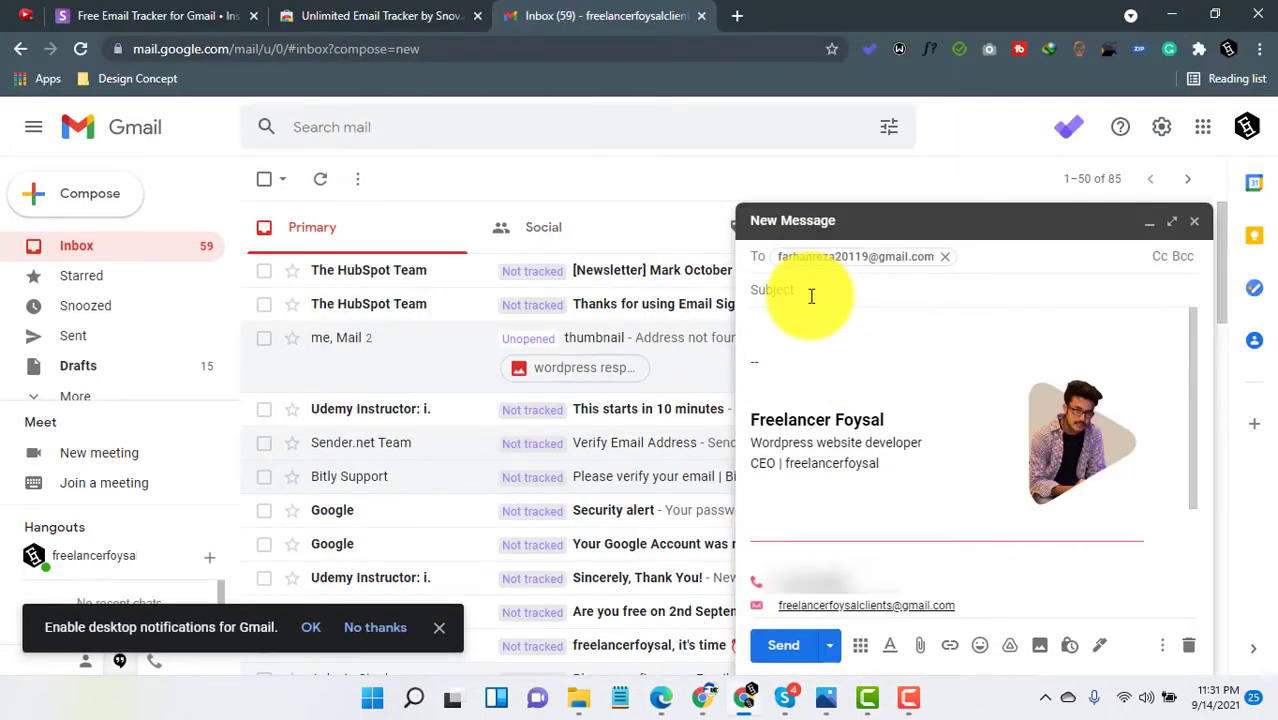
Step: Send the message with subject "hello" and body "hello world", and show the Sent folder
{"action": "left_click", "coordinate": [811, 294]}
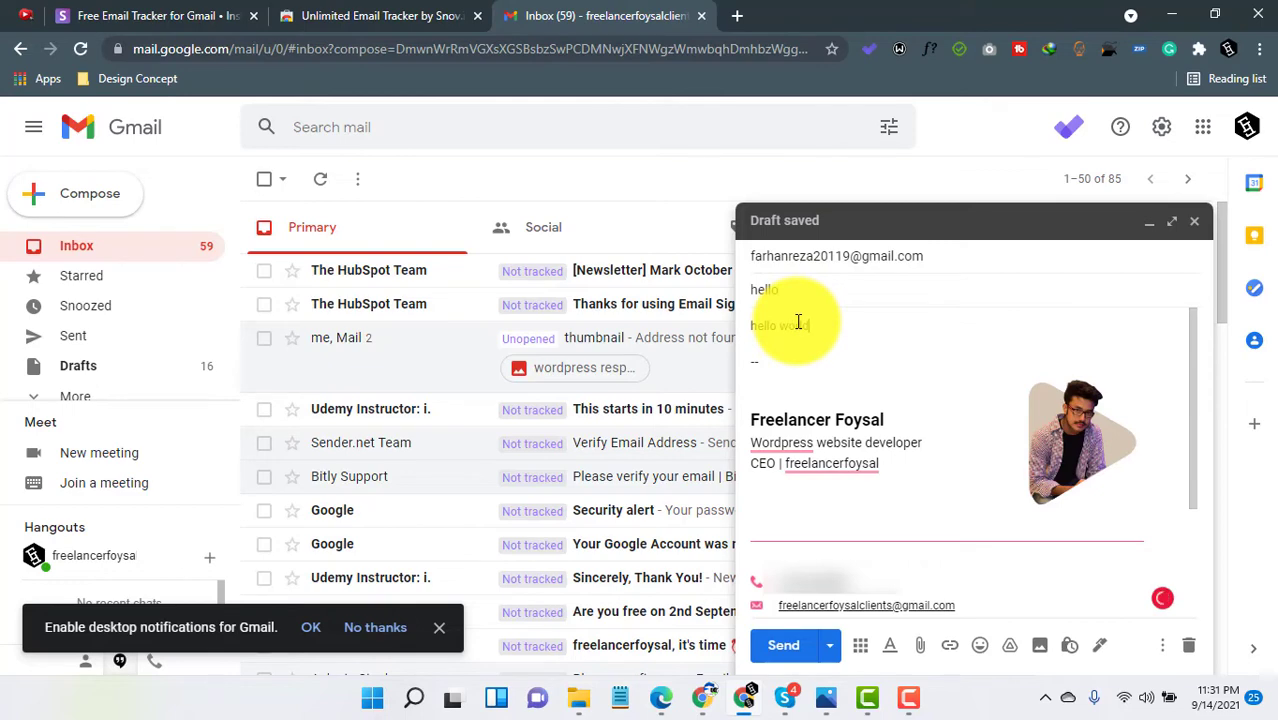
{"action": "left_click", "coordinate": [785, 648]}
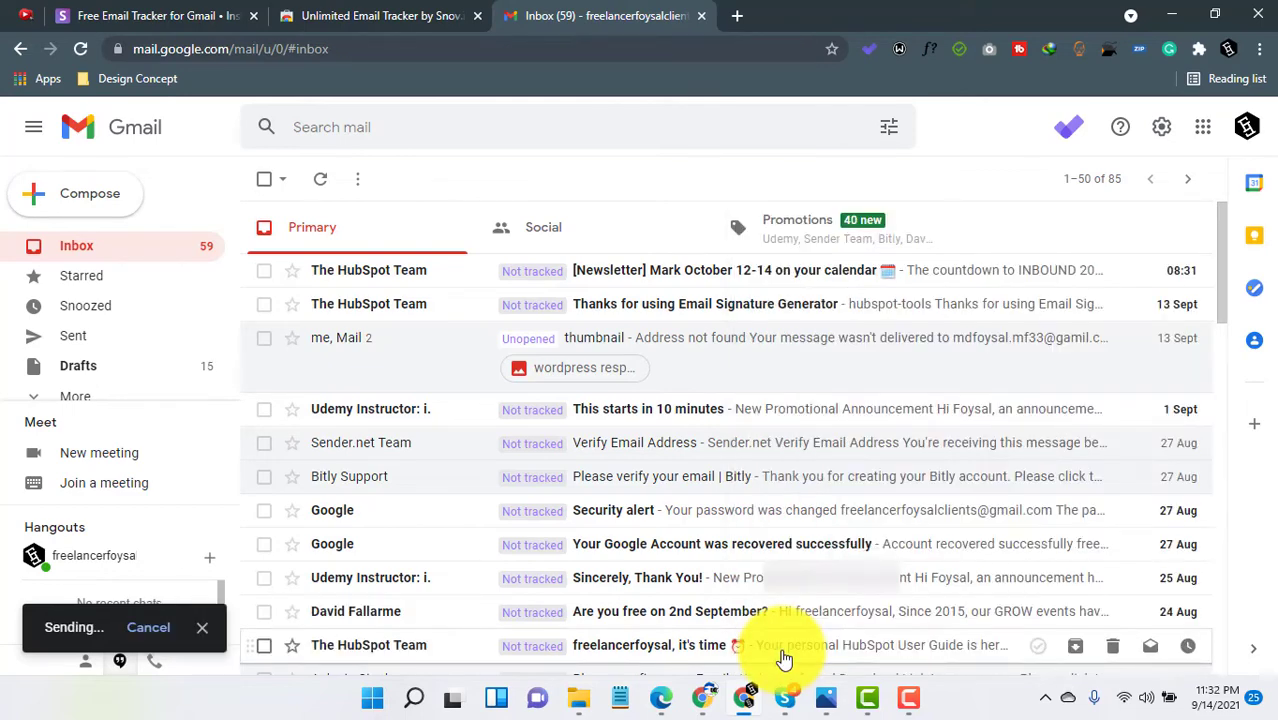
{"action": "left_click", "coordinate": [86, 342]}
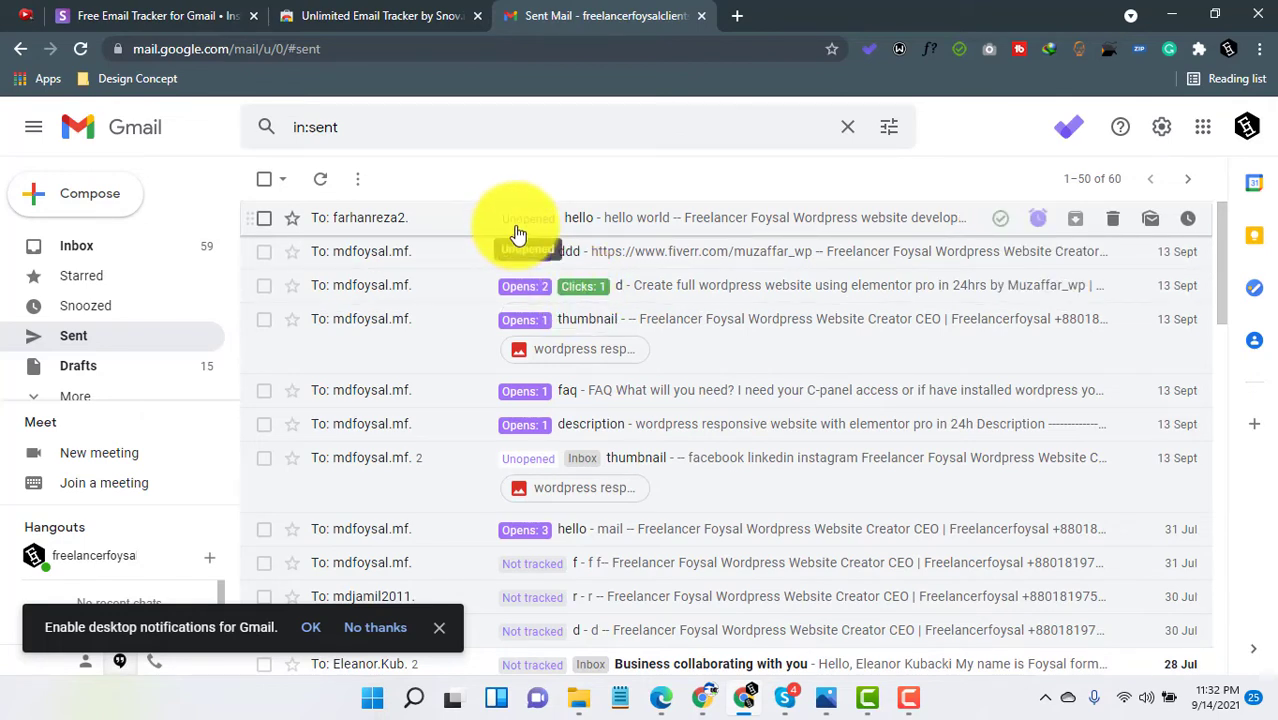
Step: Check the recipient's inbox in Microsoft Edge for the "hello" message and return to the sender's Sent folder in Chrome
{"action": "left_click", "coordinate": [701, 696]}
{"action": "left_click", "coordinate": [665, 700]}
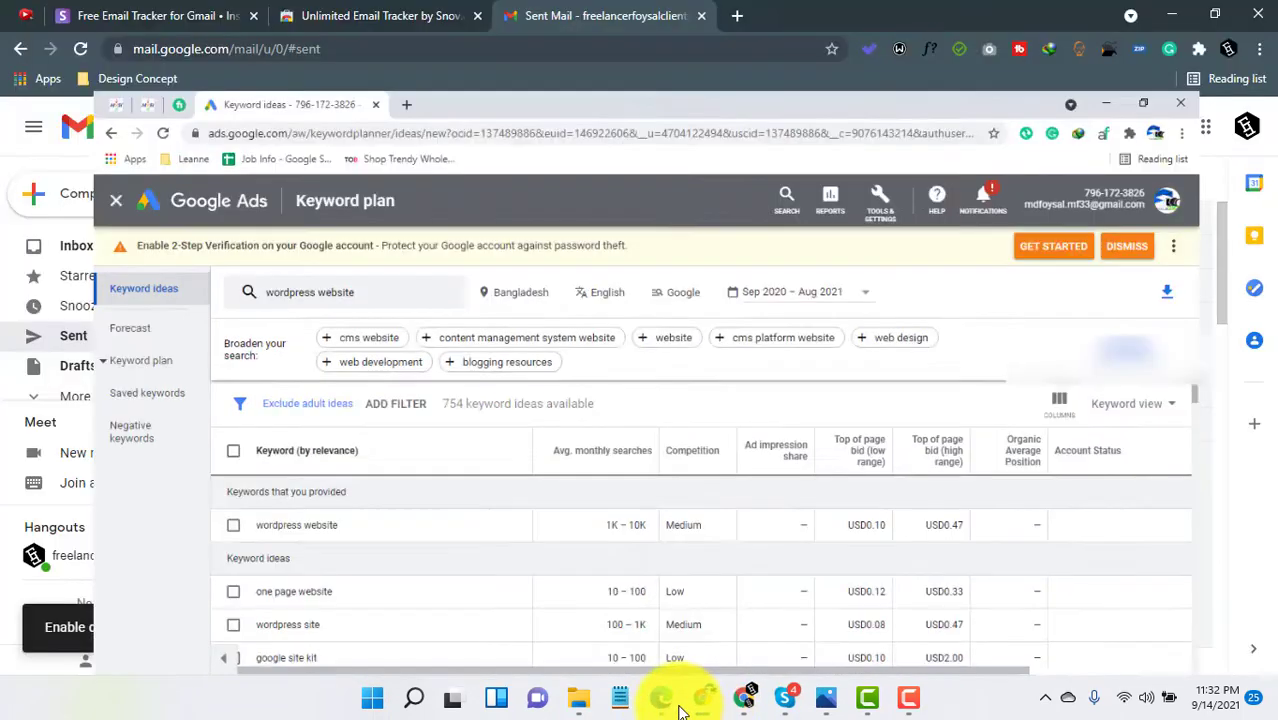
{"action": "left_click", "coordinate": [662, 700]}
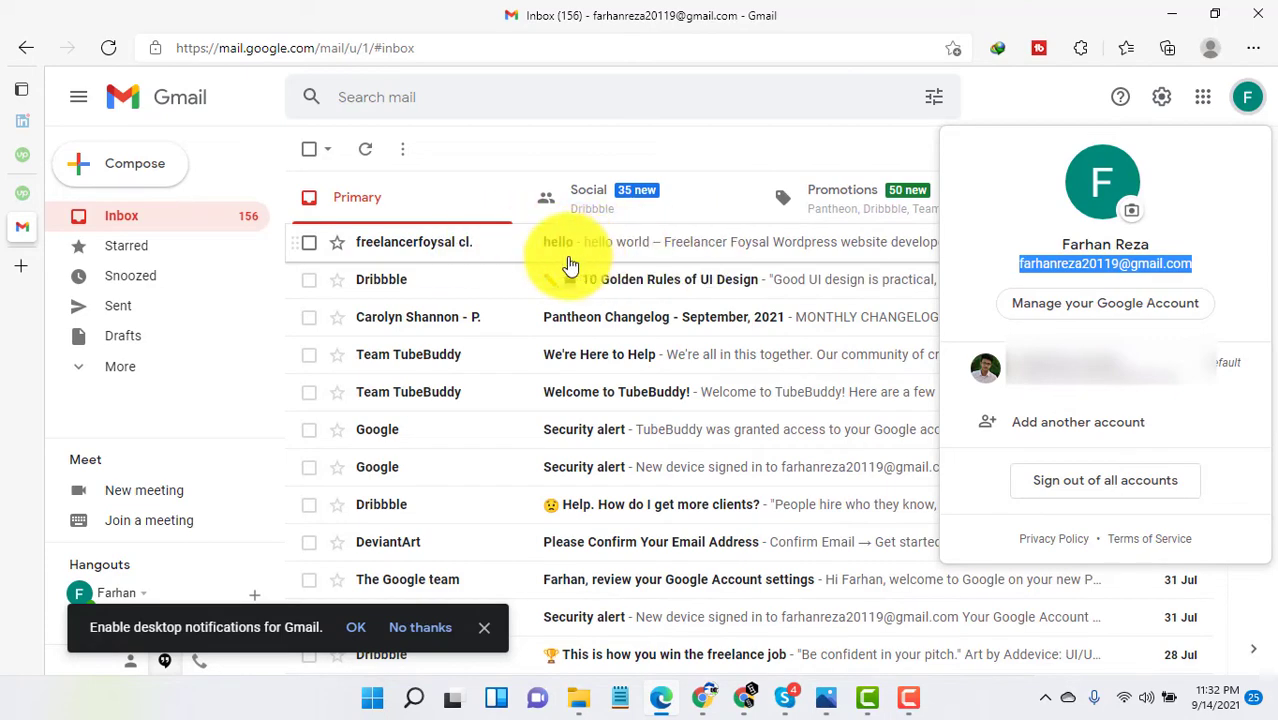
{"action": "left_click", "coordinate": [745, 700]}
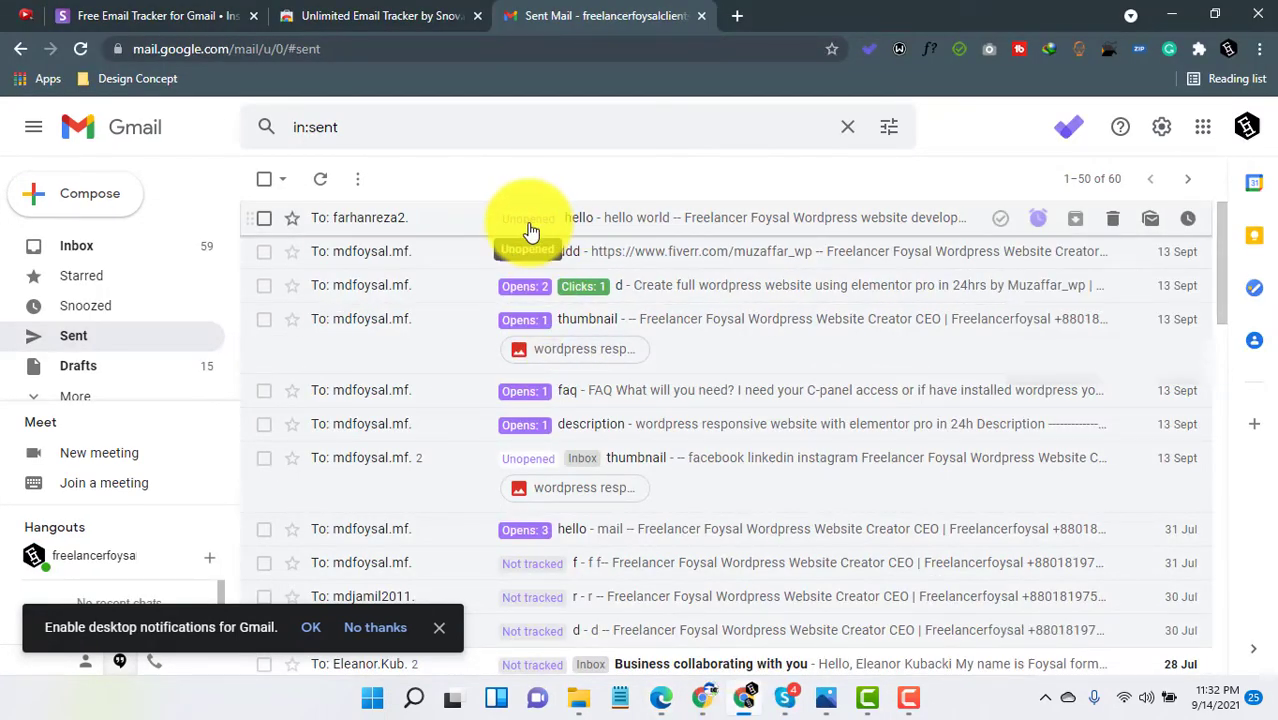
Step: Restore the Chrome and Edge windows to a smaller size and arrange the two mailboxes side by side
{"action": "double_click", "coordinate": [1065, 5]}
{"action": "left_click_drag", "start_coordinate": [567, 57], "coordinate": [983, 52]}
{"action": "double_click", "coordinate": [450, 14]}
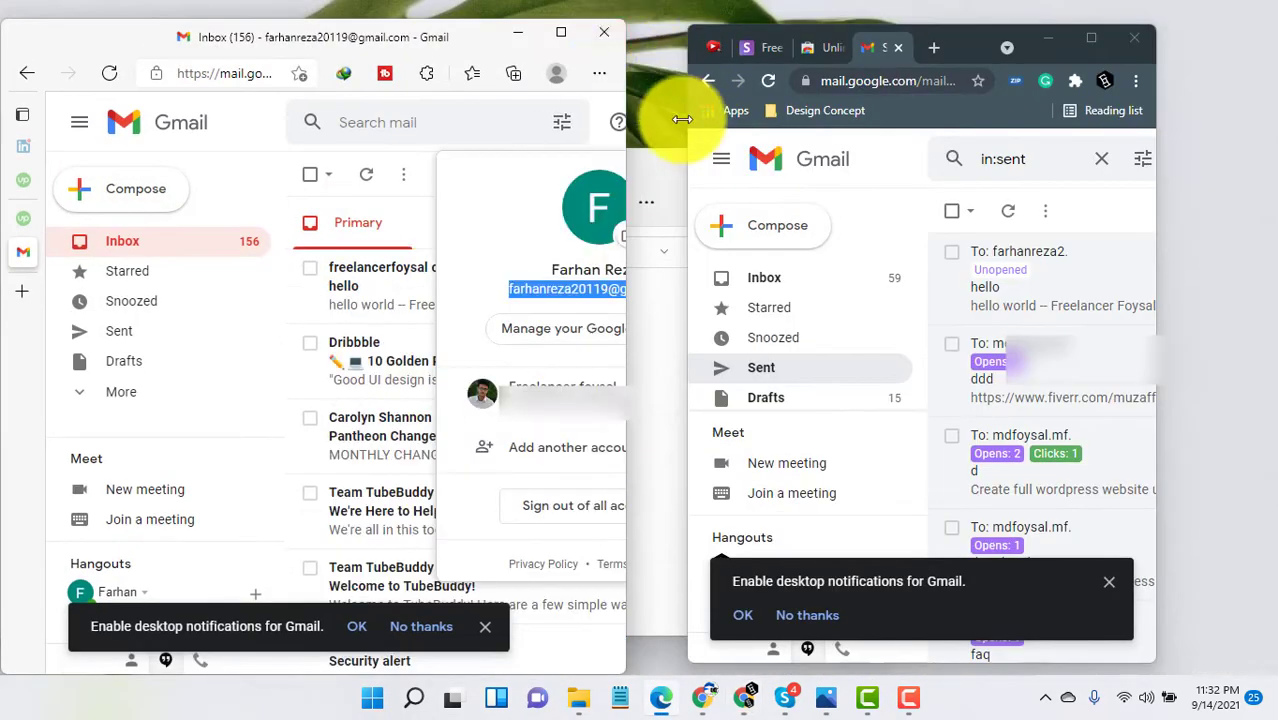
Step: Open the received "hello" message in the Edge mailbox and maximize the Chrome window with the Sent folder
{"action": "left_click", "coordinate": [380, 296]}
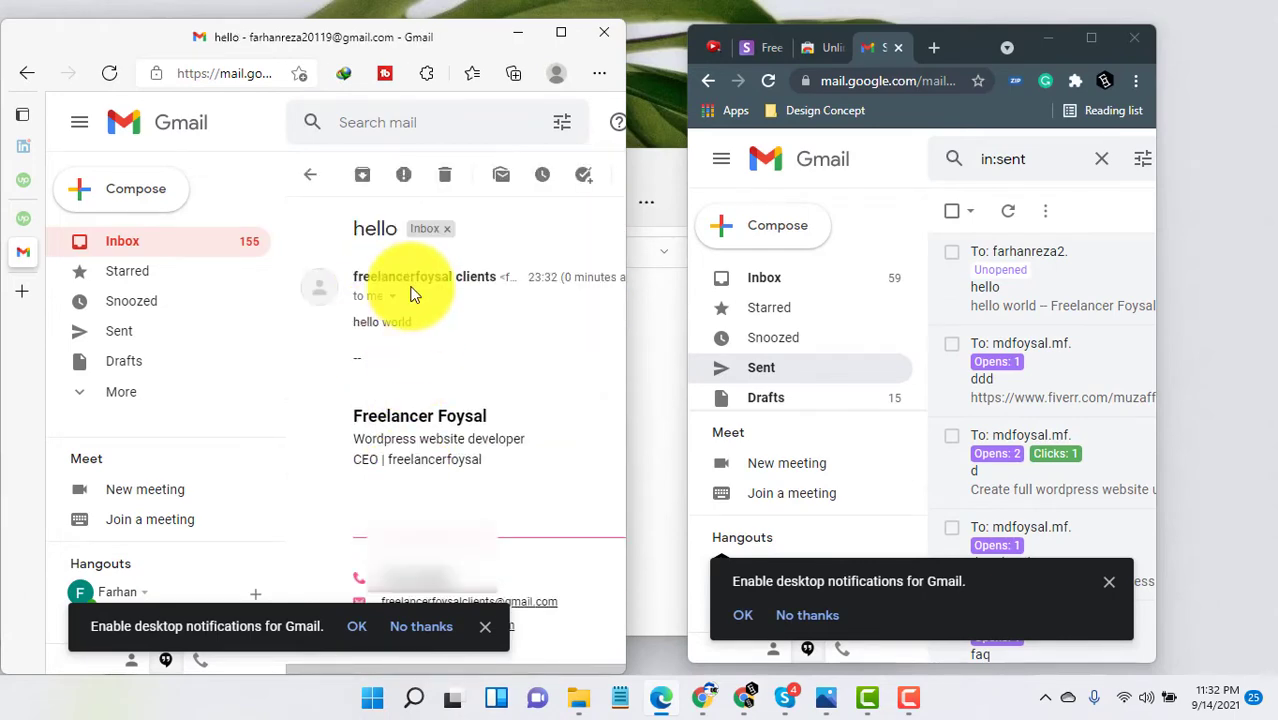
{"action": "left_click", "coordinate": [1091, 37]}
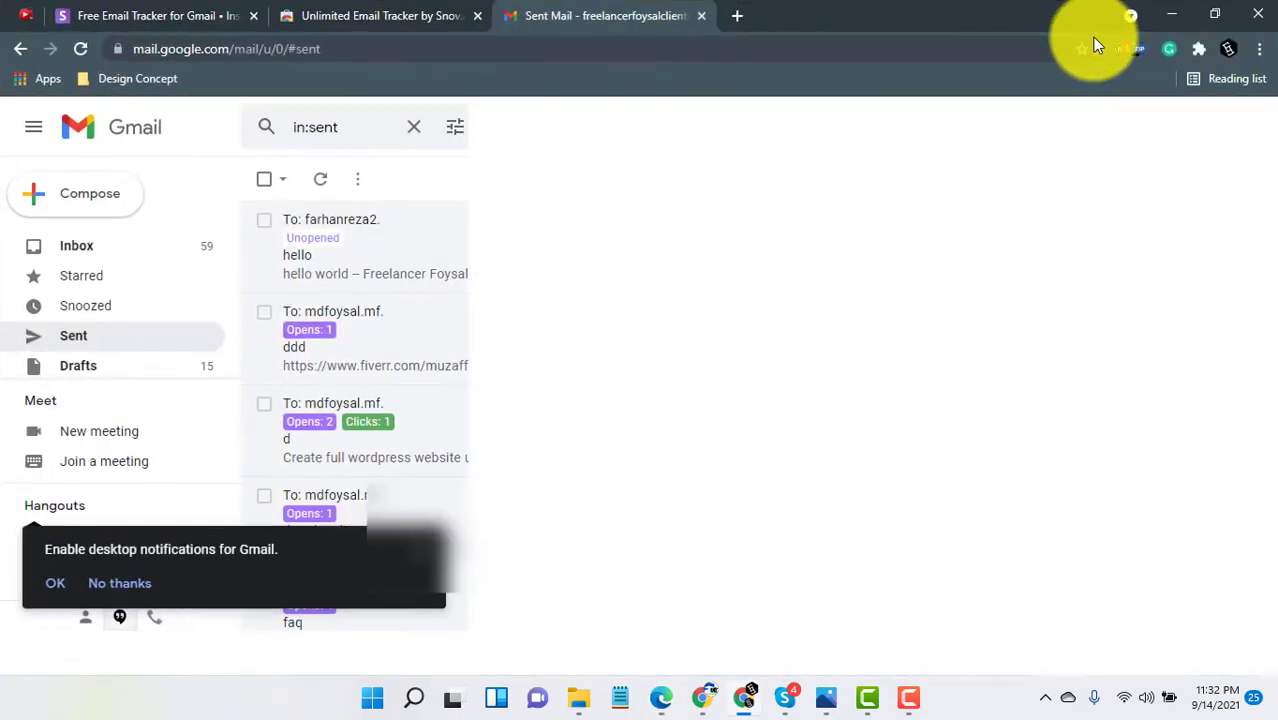